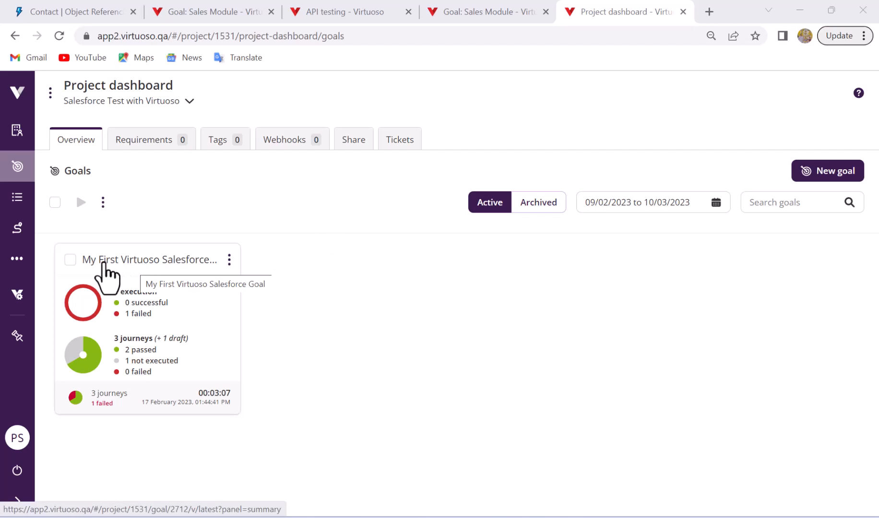
Look through the journeys of My First Virtuoso Salesforce Goal and the project's API tests
{"action": "left_click", "coordinate": [122, 261]}
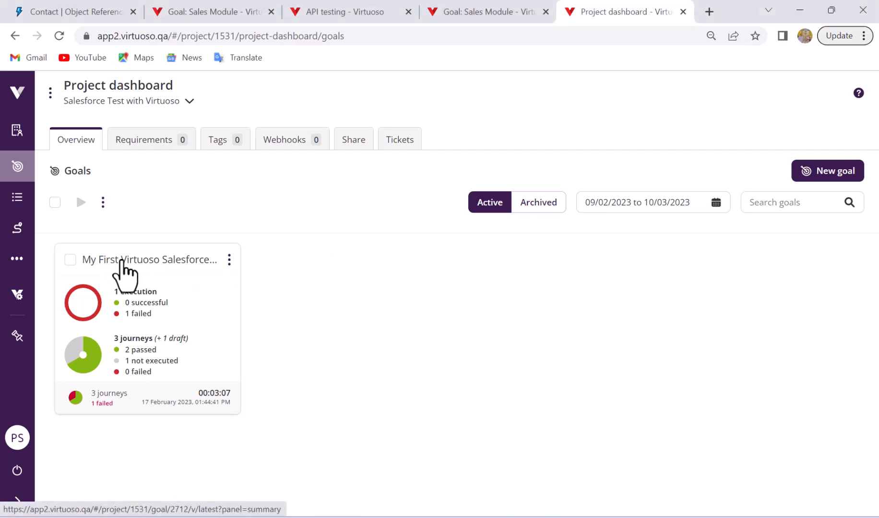
{"action": "left_click", "coordinate": [121, 262]}
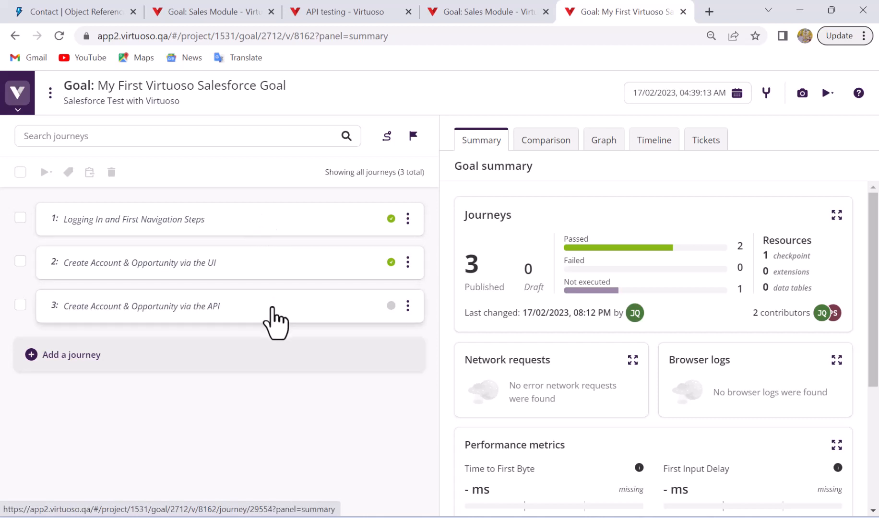
{"action": "left_click", "coordinate": [24, 113]}
{"action": "mouse_move", "coordinate": [17, 260]}
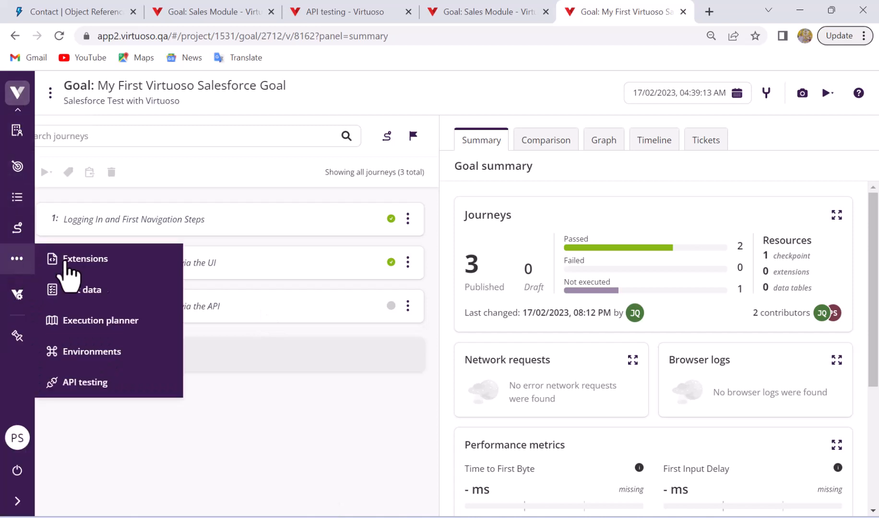
{"action": "left_click", "coordinate": [125, 366]}
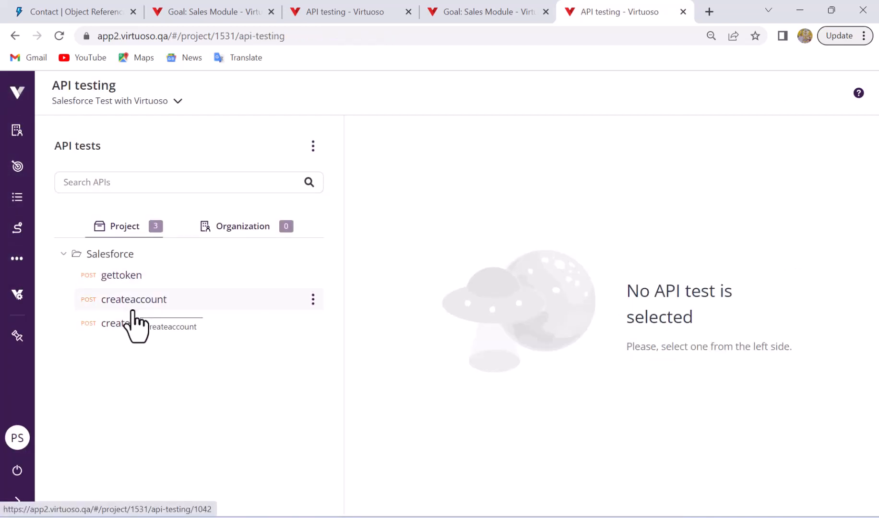
Review the variables defined in the project's Salesforce-env environment
{"action": "mouse_move", "coordinate": [14, 261]}
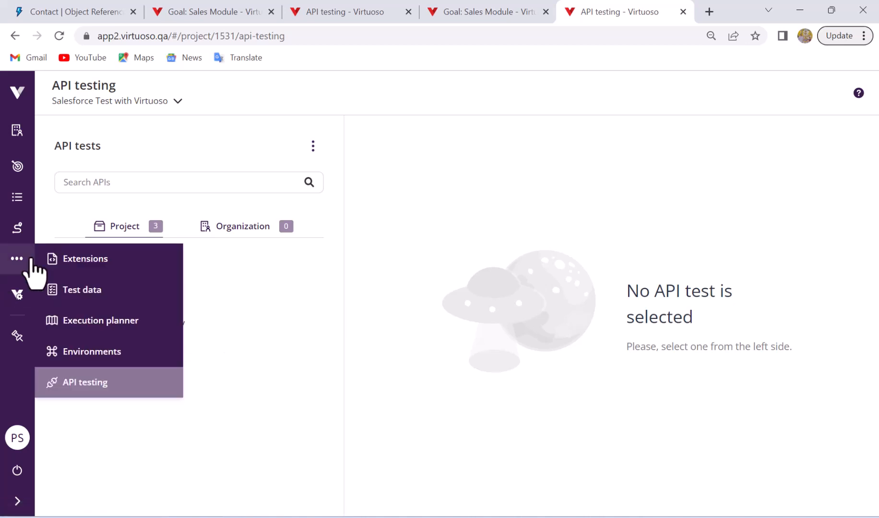
{"action": "left_click", "coordinate": [91, 353]}
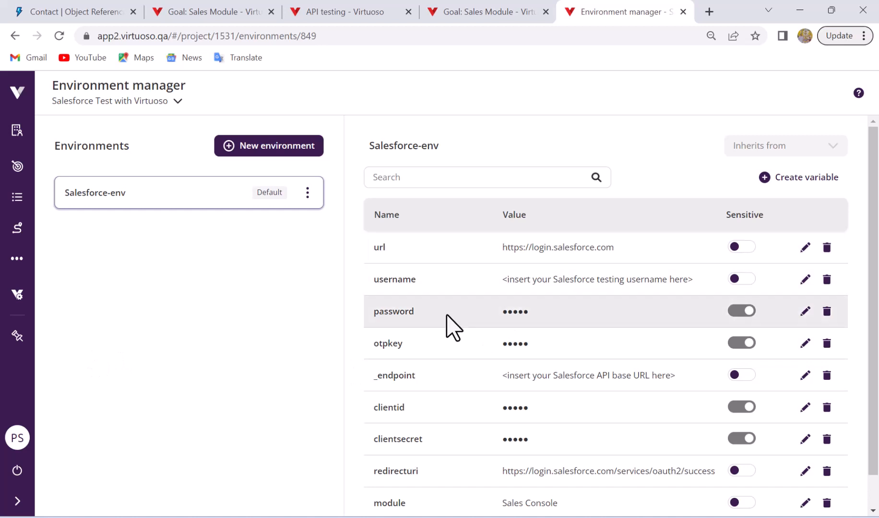
{"action": "scroll", "coordinate": [470, 403], "scroll_direction": "down", "scroll_amount": 1}
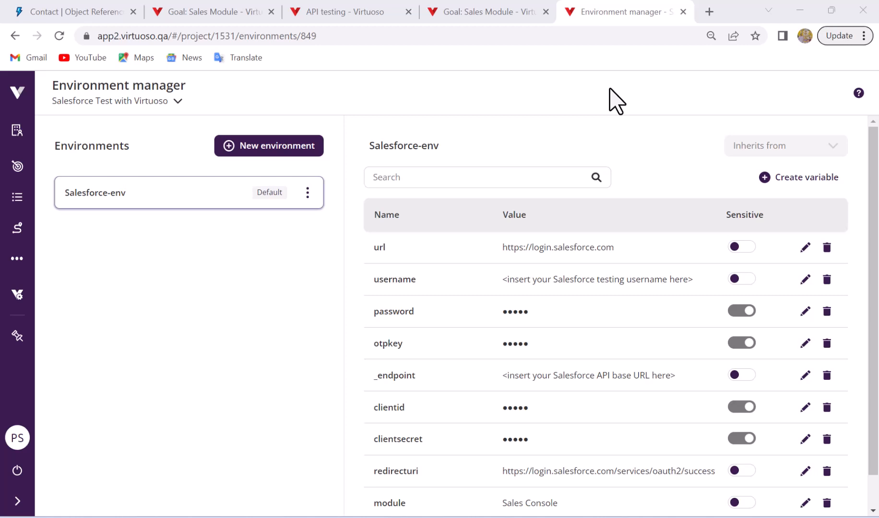
In the Sales Module journey preview, open the Hauck, Kessler and Feeney account's New Contact form and examine its fields
{"action": "left_click", "coordinate": [198, 11]}
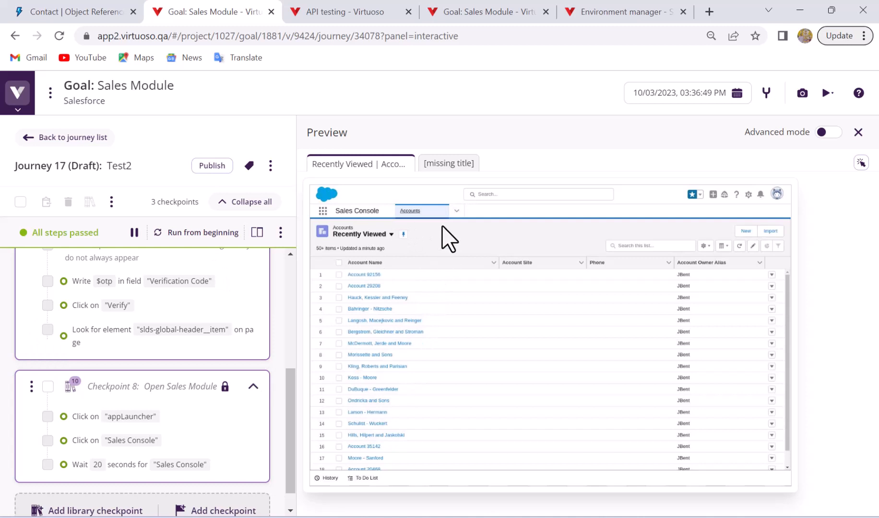
{"action": "left_click", "coordinate": [371, 298]}
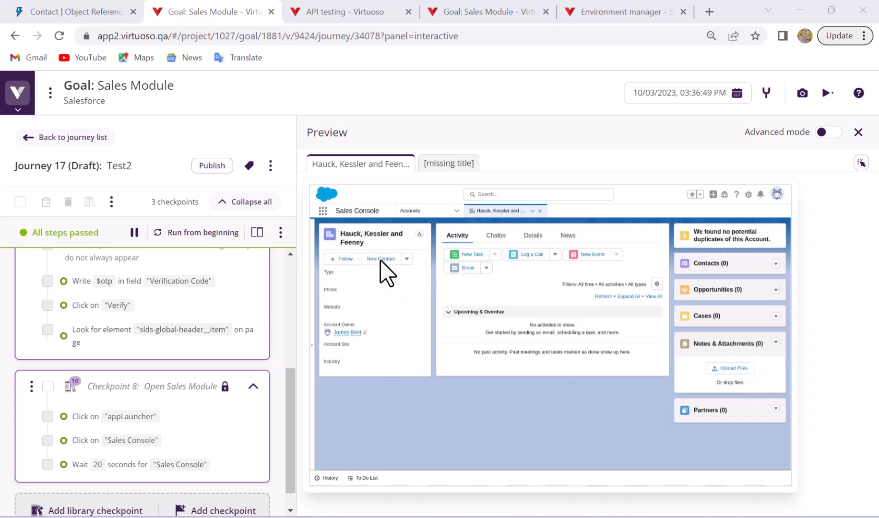
{"action": "left_click", "coordinate": [383, 262]}
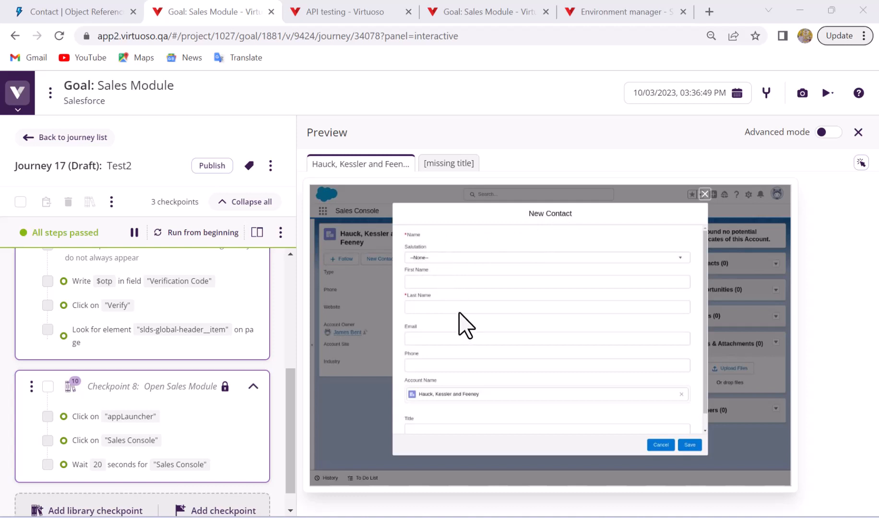
{"action": "scroll", "coordinate": [500, 402], "scroll_direction": "down", "scroll_amount": 1}
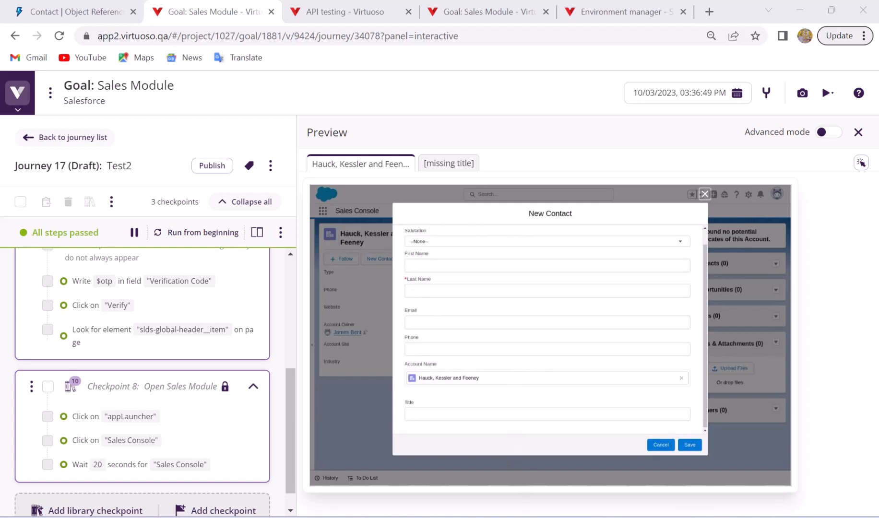
{"action": "key", "text": "alt+Tab"}
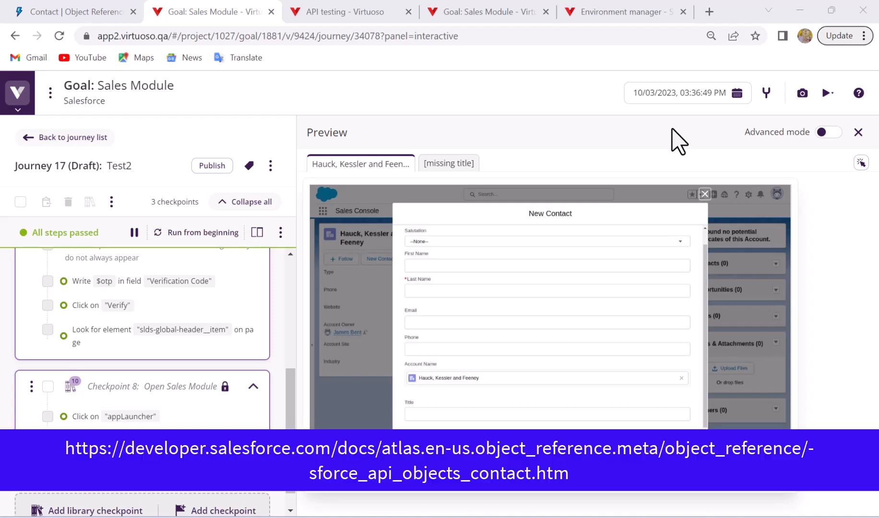
Look up the FirstName, LastName and Title field names in the Salesforce Object Reference page for Contact
{"action": "left_click", "coordinate": [32, 16]}
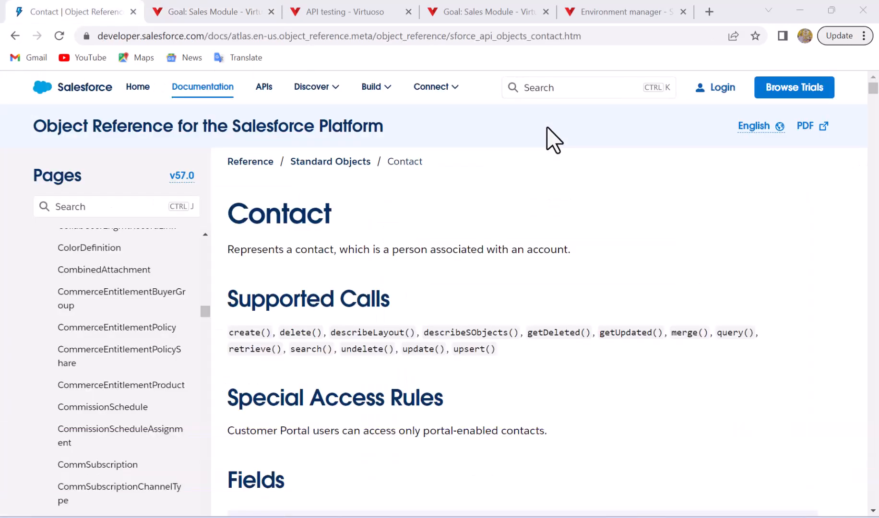
{"action": "scroll", "coordinate": [552, 139], "scroll_direction": "down", "scroll_amount": 5}
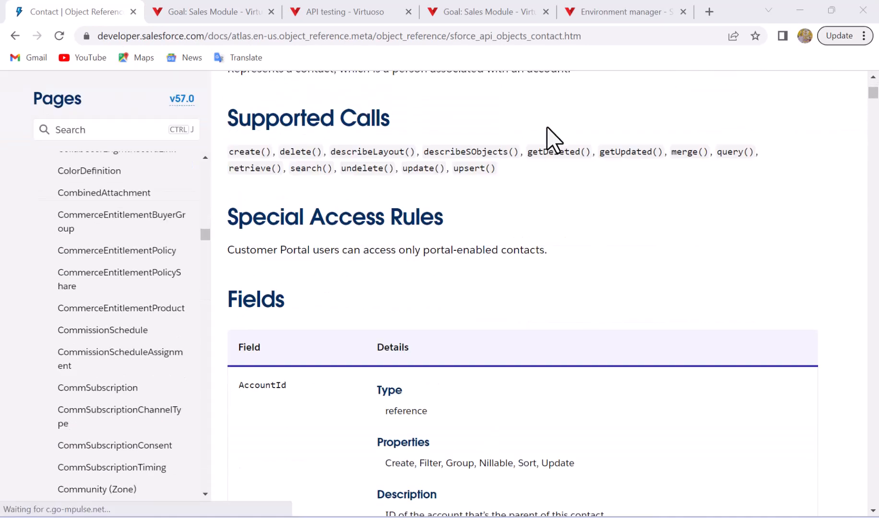
{"action": "scroll", "coordinate": [285, 265], "scroll_direction": "down", "scroll_amount": 15}
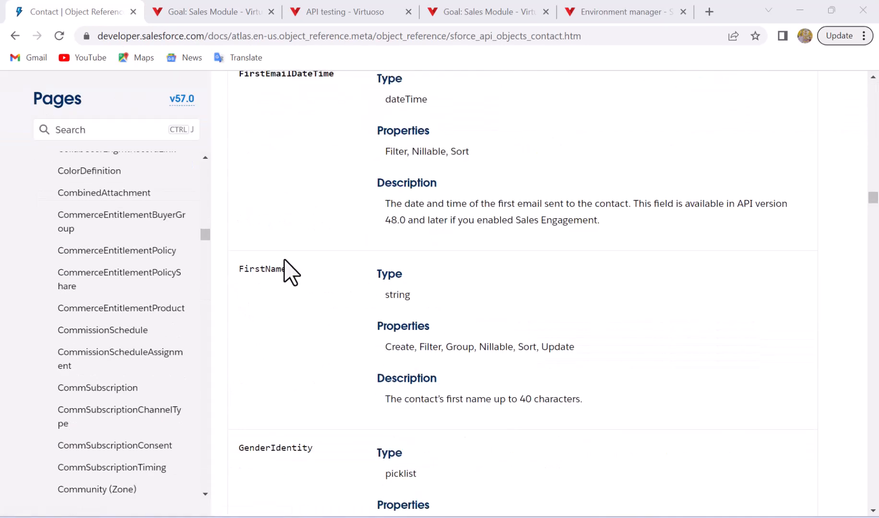
{"action": "scroll", "coordinate": [305, 283], "scroll_direction": "down", "scroll_amount": 10}
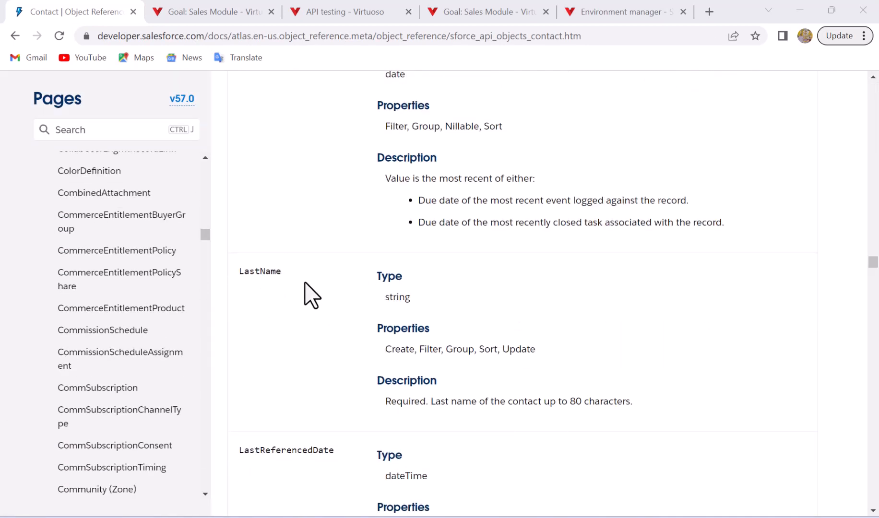
{"action": "scroll", "coordinate": [310, 295], "scroll_direction": "down", "scroll_amount": 15}
{"action": "scroll", "coordinate": [249, 269], "scroll_direction": "down", "scroll_amount": 5}
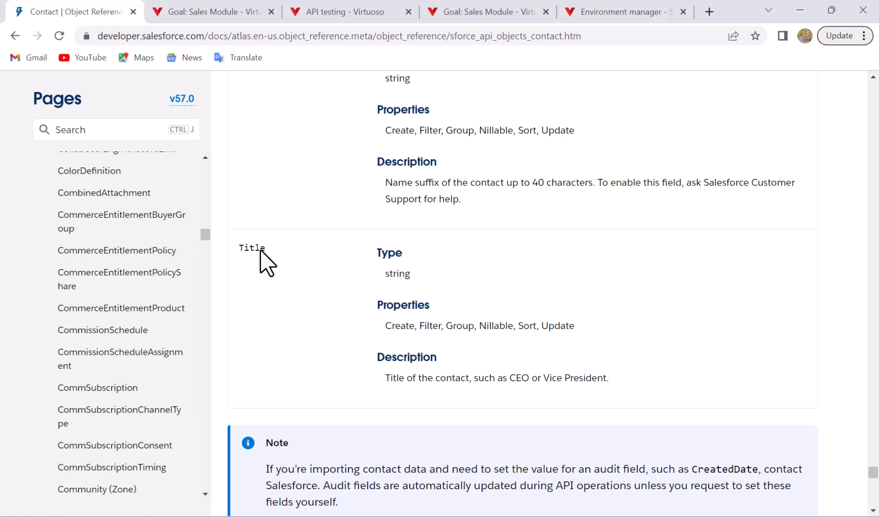
{"action": "left_click_drag", "start_coordinate": [264, 249], "coordinate": [235, 249]}
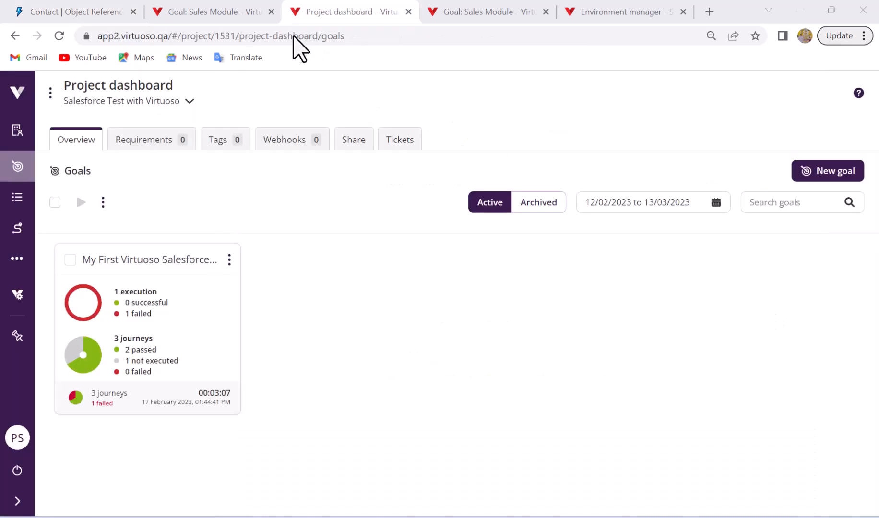
Duplicate the createaccount API test in the Salesforce Test with Virtuoso project
{"action": "left_click", "coordinate": [312, 14]}
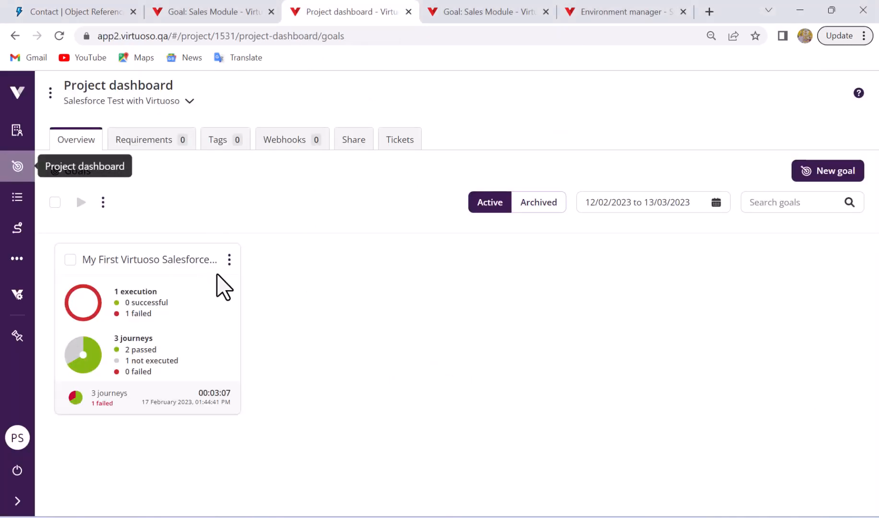
{"action": "left_click", "coordinate": [16, 259]}
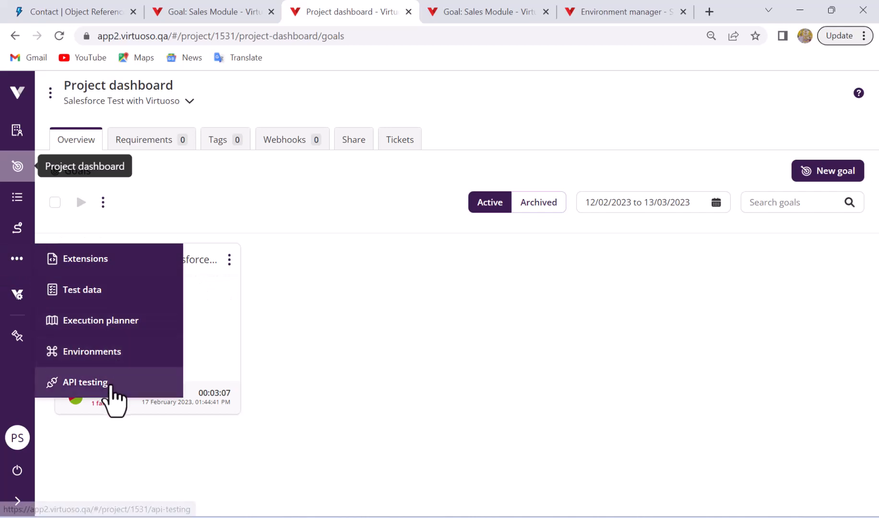
{"action": "left_click", "coordinate": [110, 384]}
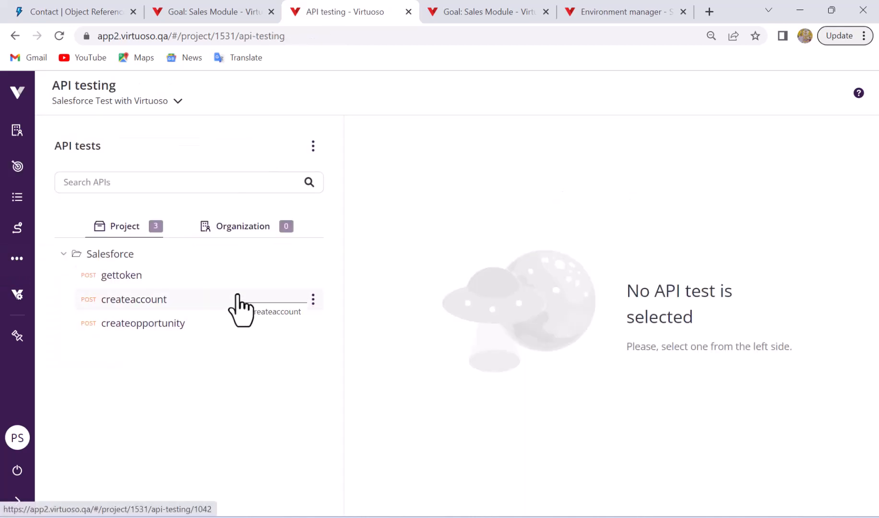
{"action": "left_click", "coordinate": [313, 300]}
{"action": "left_click", "coordinate": [276, 342]}
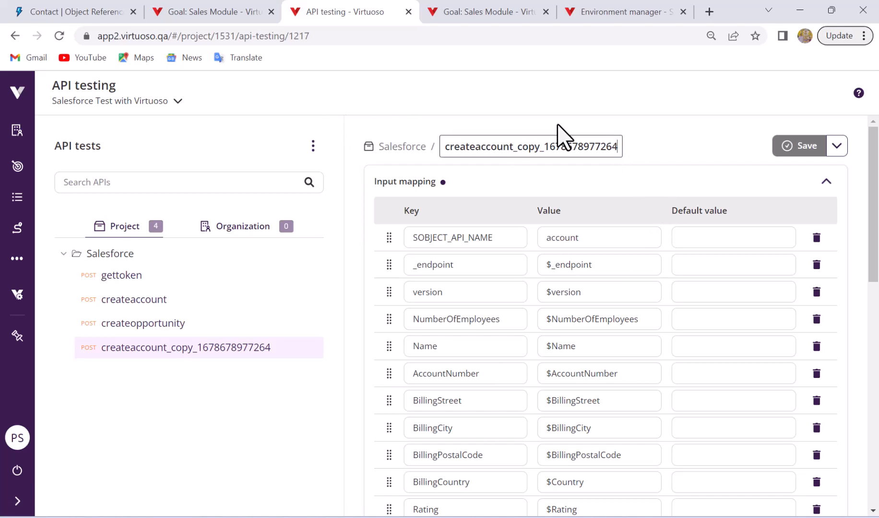
Rename the duplicated API test as createcontact
{"action": "key", "text": "BackSpace"}
{"action": "key", "text": "BackSpace"}
{"action": "key", "text": "BackSpace"}
{"action": "key", "text": "BackSpace"}
{"action": "key", "text": "BackSpace"}
{"action": "key", "text": "BackSpace"}
{"action": "key", "text": "BackSpace"}
{"action": "key", "text": "BackSpace"}
{"action": "key", "text": "BackSpace"}
{"action": "key", "text": "BackSpace"}
{"action": "key", "text": "BackSpace"}
{"action": "key", "text": "BackSpace"}
{"action": "key", "text": "BackSpace"}
{"action": "key", "text": "BackSpace"}
{"action": "key", "text": "BackSpace"}
{"action": "key", "text": "BackSpace"}
{"action": "key", "text": "BackSpace"}
{"action": "key", "text": "BackSpace"}
{"action": "key", "text": "BackSpace"}
{"action": "key", "text": "BackSpace"}
{"action": "type", "text": "cont"}
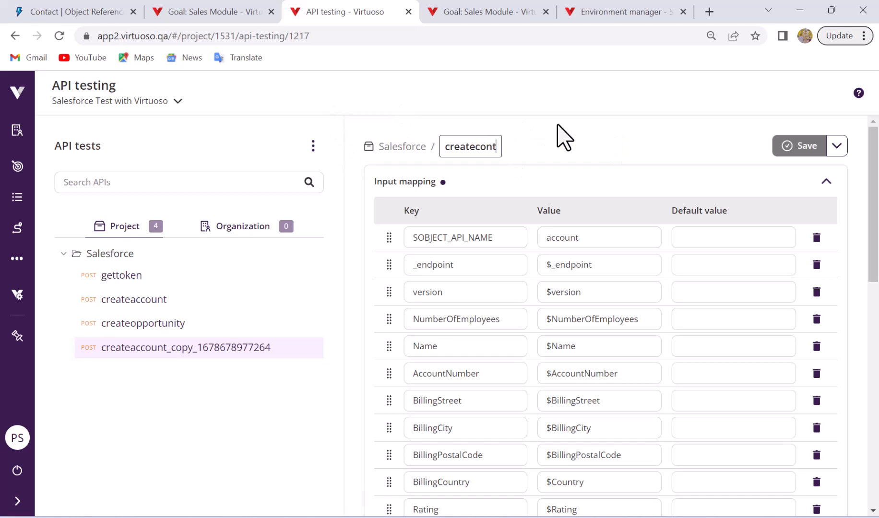
{"action": "type", "text": "act"}
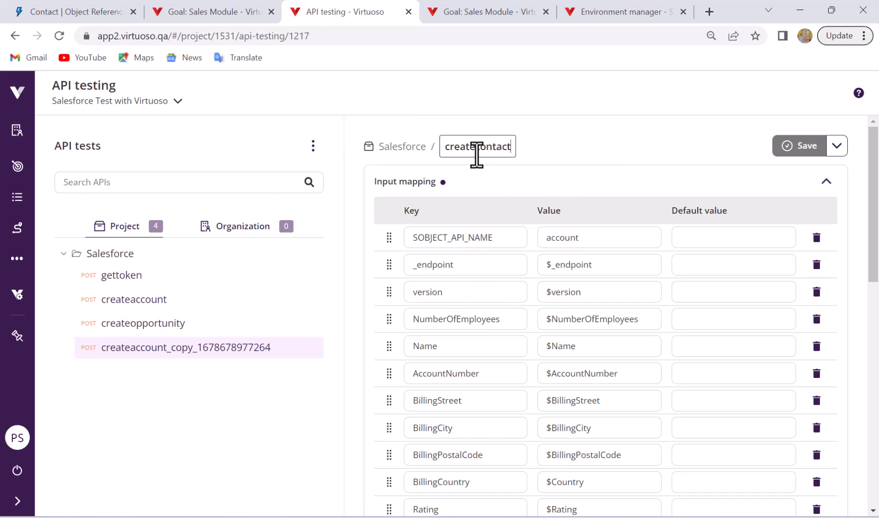
Set the SOBJECT_API_NAME input mapping value to contact
{"action": "left_click", "coordinate": [587, 243]}
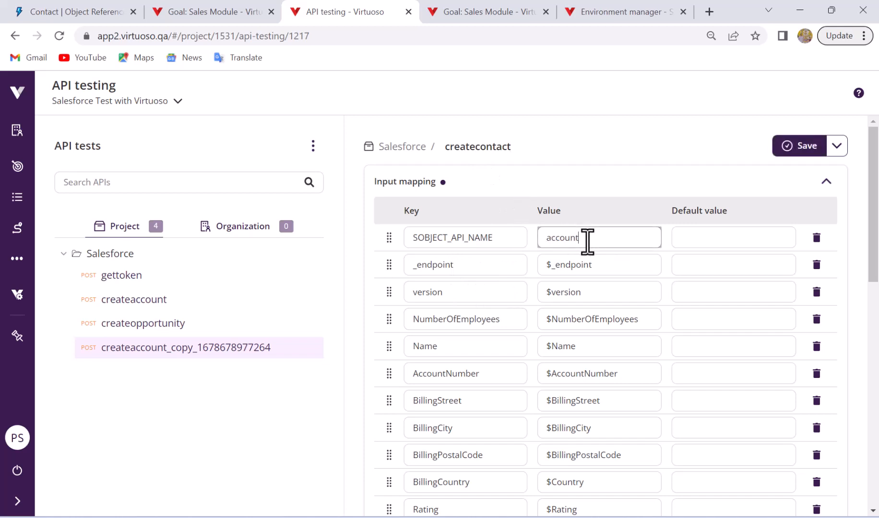
{"action": "key", "text": "BackSpace"}
{"action": "key", "text": "BackSpace"}
{"action": "type", "text": "ntact"}
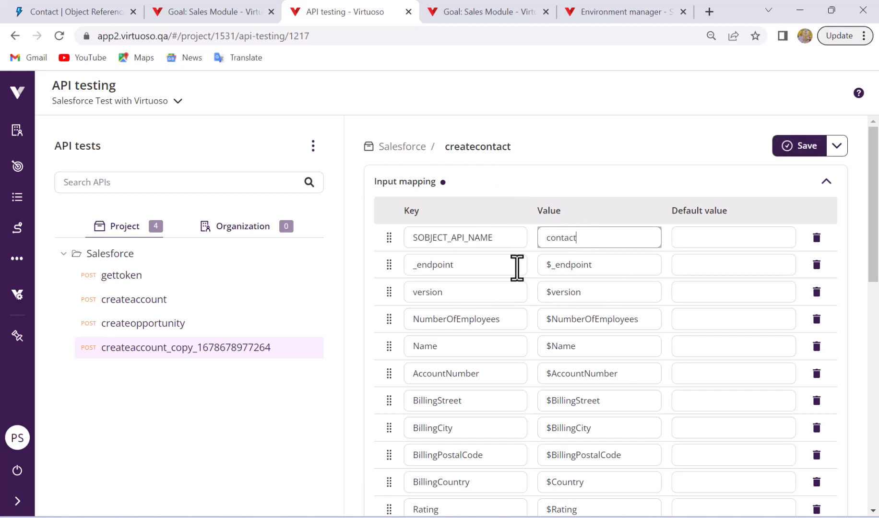
{"action": "left_click", "coordinate": [17, 259]}
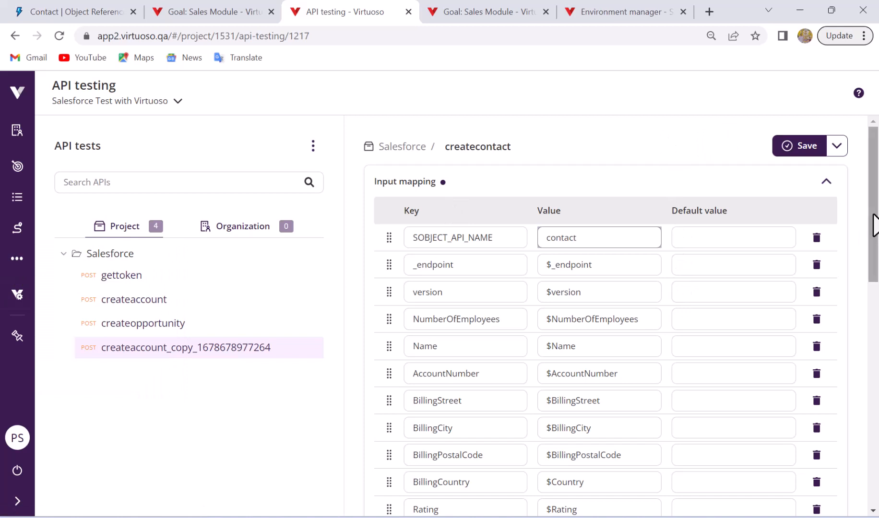
Delete the NumberOfEmployees, Name, AccountNumber, BillingStreet, BillingCity, BillingPostalCode, BillingCountry and Rating input mappings
{"action": "left_click_drag", "start_coordinate": [874, 223], "coordinate": [875, 255]}
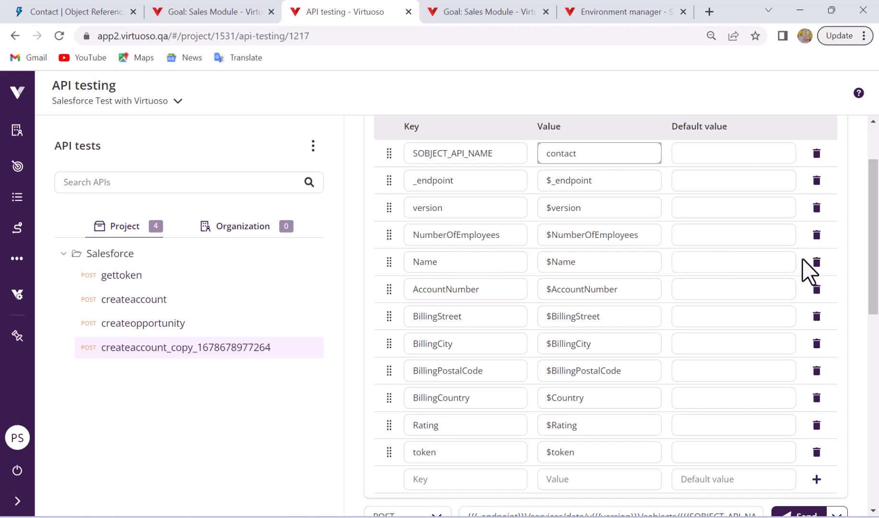
{"action": "left_click", "coordinate": [817, 235]}
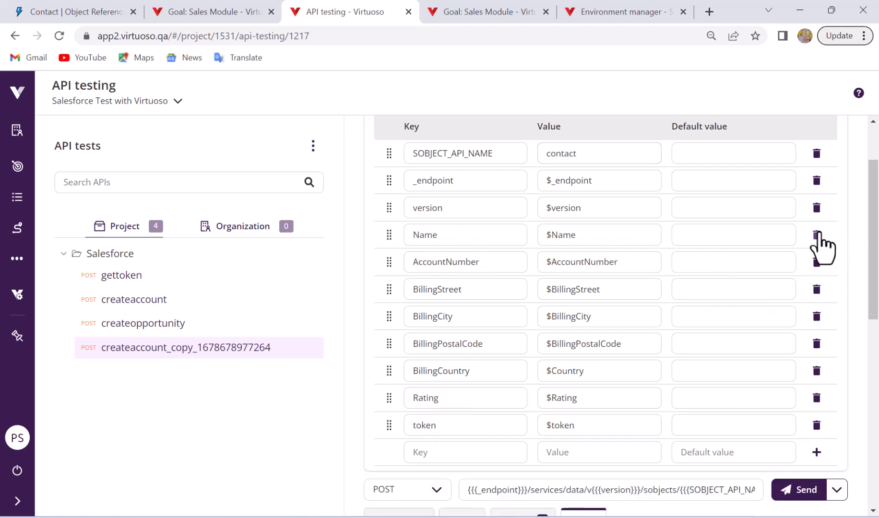
{"action": "left_click", "coordinate": [817, 235]}
{"action": "left_click", "coordinate": [817, 235]}
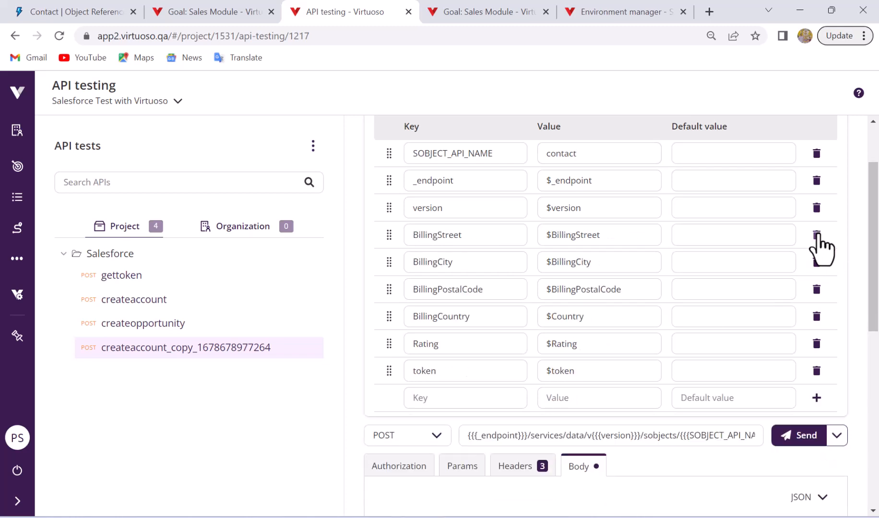
{"action": "left_click", "coordinate": [817, 235]}
{"action": "left_click", "coordinate": [816, 235]}
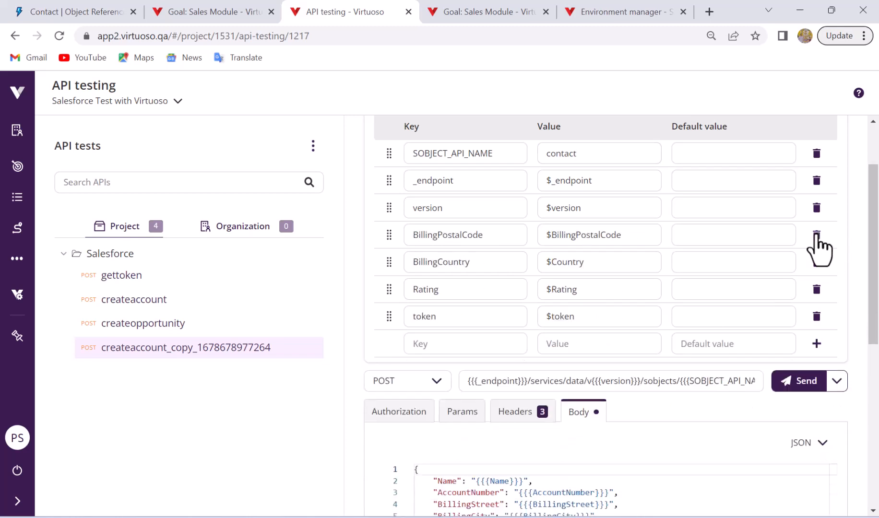
{"action": "left_click", "coordinate": [817, 235]}
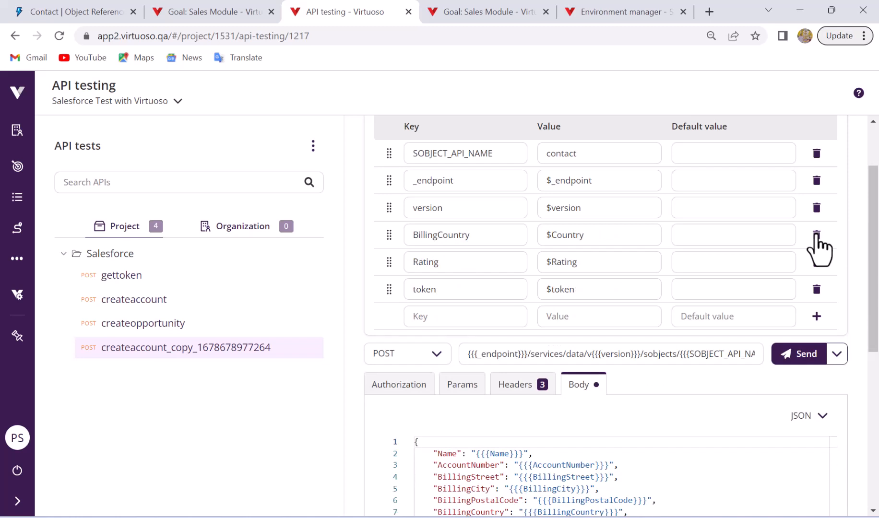
{"action": "left_click", "coordinate": [816, 234]}
{"action": "left_click", "coordinate": [817, 235]}
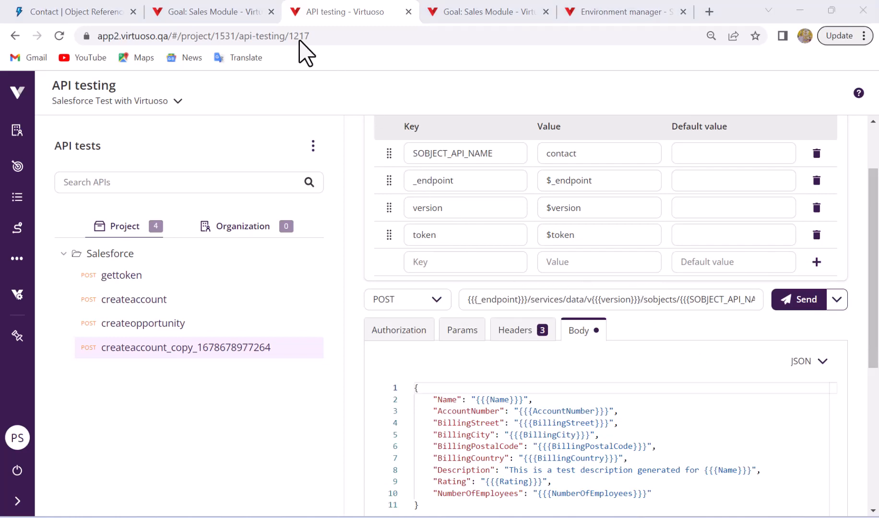
Add an input mapping with the key AccountId and the value $AccountId
{"action": "left_click", "coordinate": [817, 268]}
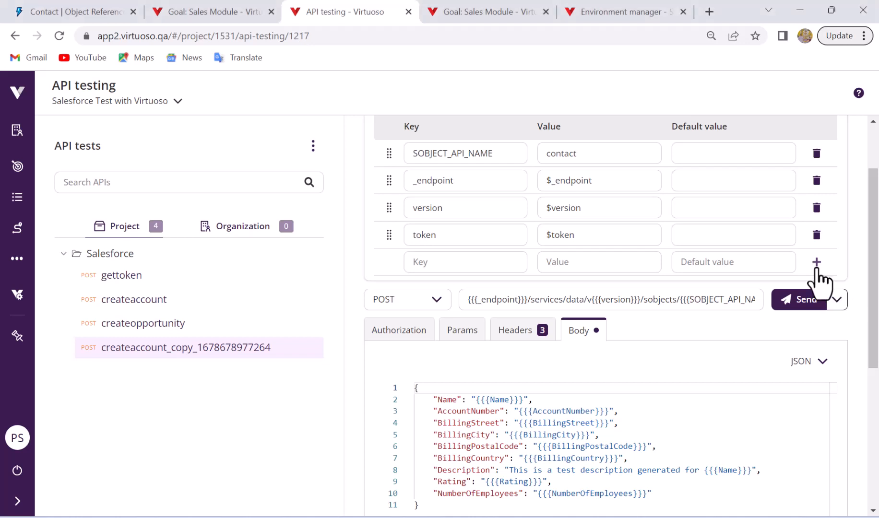
{"action": "left_click", "coordinate": [474, 259]}
{"action": "type", "text": "AccountId"}
{"action": "left_click", "coordinate": [617, 261]}
{"action": "type", "text": "$AccountId"}
{"action": "left_click", "coordinate": [817, 263]}
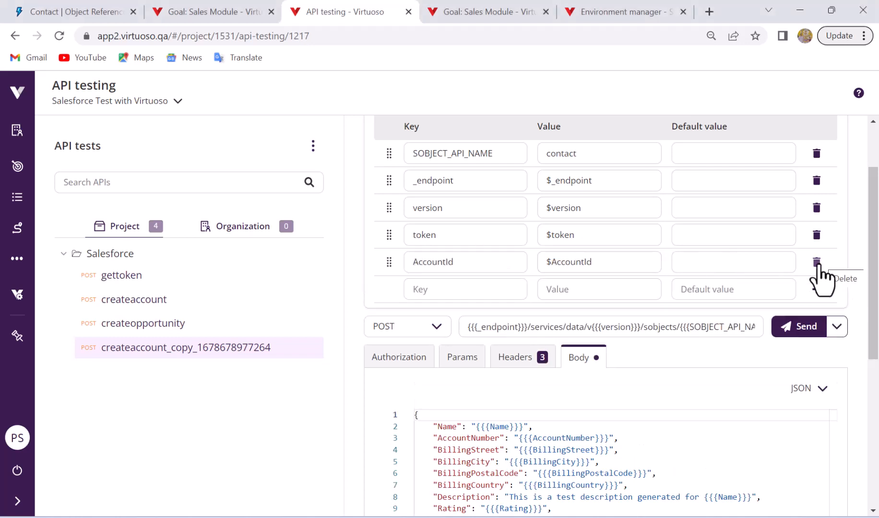
Add input mappings for FirstName with the value $FirstName and LastName with the value $LastName
{"action": "left_click", "coordinate": [495, 290]}
{"action": "type", "text": "First"}
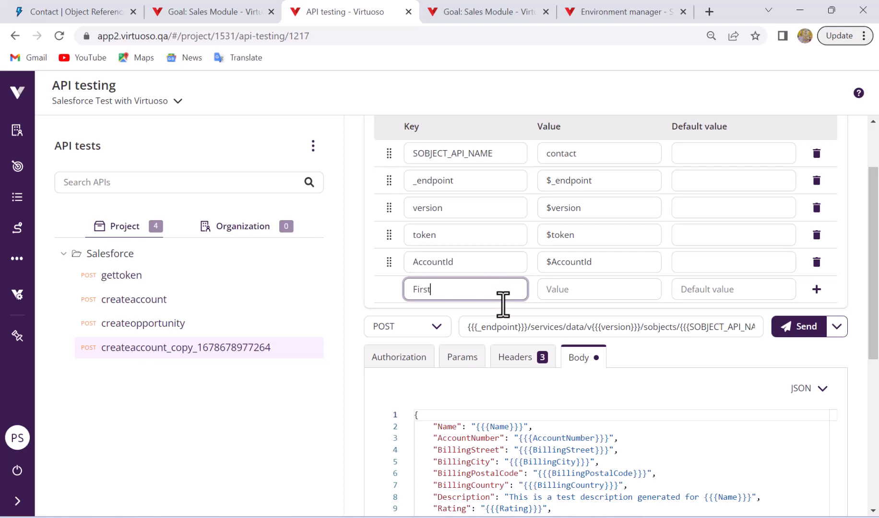
{"action": "type", "text": "Name"}
{"action": "key", "text": "Return"}
{"action": "type", "text": "LastName"}
{"action": "left_click", "coordinate": [816, 317]}
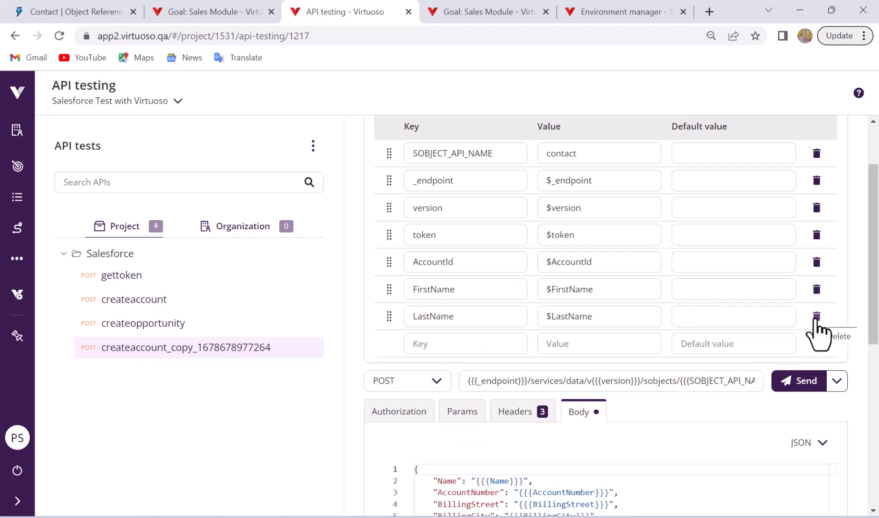
Add input mappings for Title with the value $Title and Salutation with the value $Salutation
{"action": "left_click", "coordinate": [497, 347]}
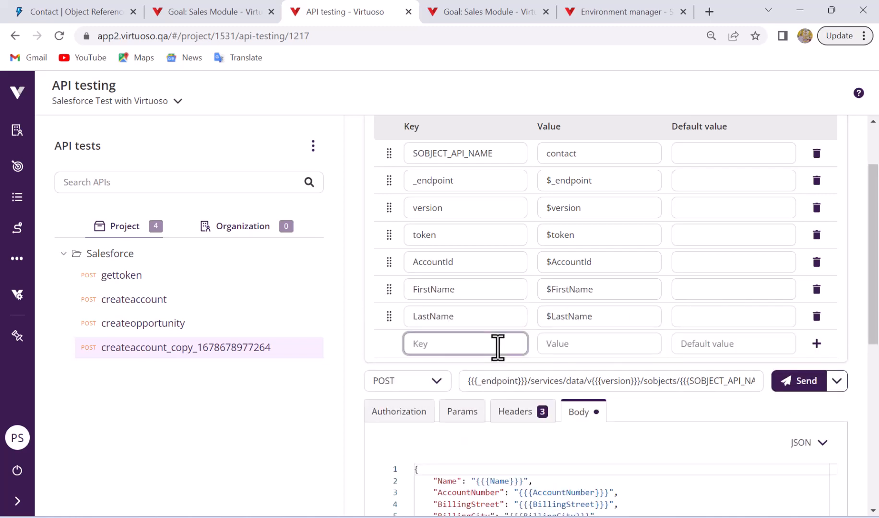
{"action": "type", "text": "Title"}
{"action": "key", "text": "Return"}
{"action": "type", "text": "Salut"}
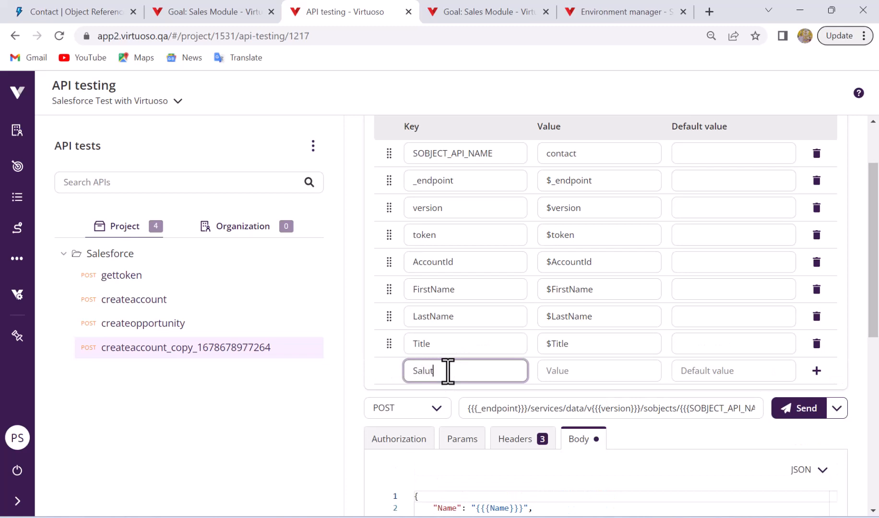
{"action": "type", "text": "ation"}
{"action": "key", "text": "Return"}
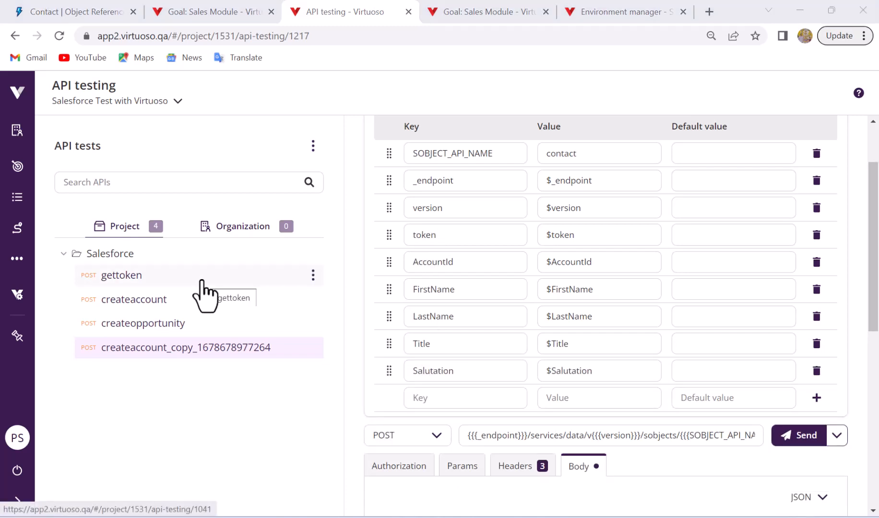
Replace the JSON request body with AccountId, Title, FirstName, LastName and Salutation fields, each set to its matching triple-brace variable such as "{{{AccountId}}}"
{"action": "scroll", "coordinate": [667, 336], "scroll_direction": "down", "scroll_amount": 3}
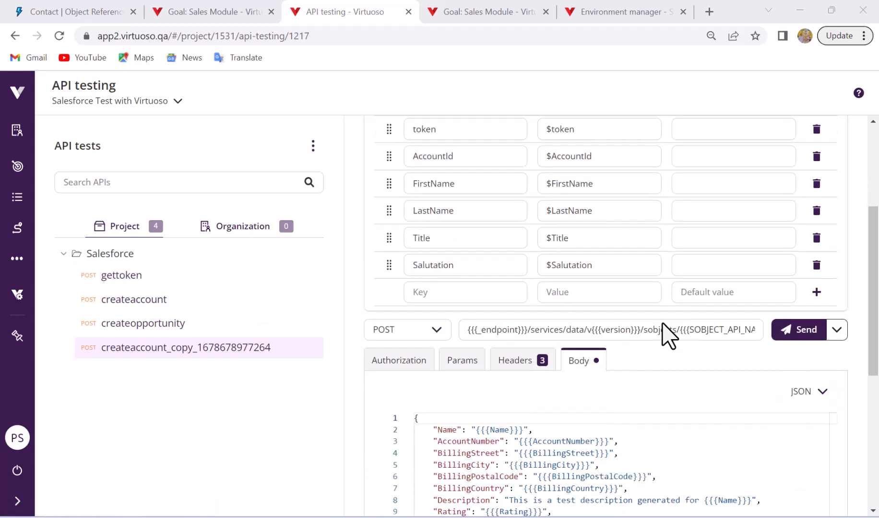
{"action": "scroll", "coordinate": [677, 363], "scroll_direction": "down", "scroll_amount": 1}
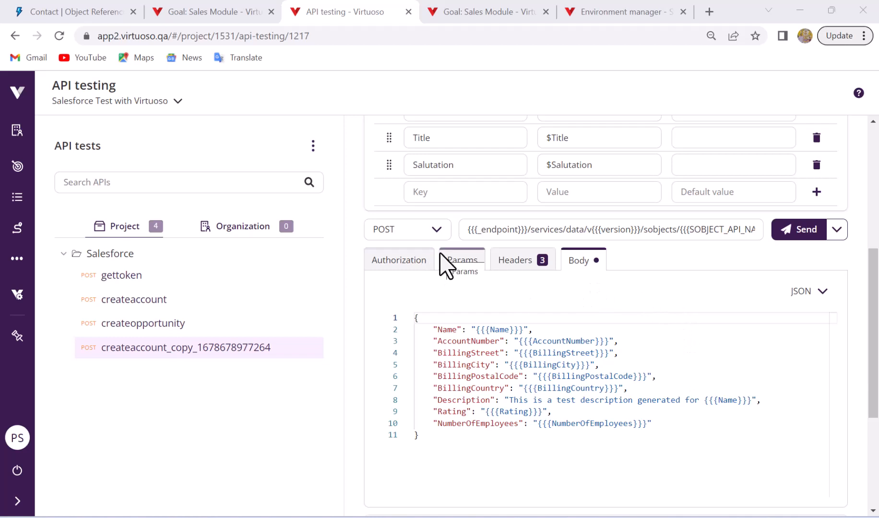
{"action": "left_click_drag", "start_coordinate": [420, 438], "coordinate": [413, 327]}
{"action": "type", "text": "{     \"AccountId\": \"{{{AccountId}}}\",     \"Title\": \"{{{Title}}}\",     \"FirstName\": \"{{{FirstName}}}\",     \"LastName\": \"{{{LastName}}}\",     \"Salutation\": \"{{{Salutation}}}\" }"}
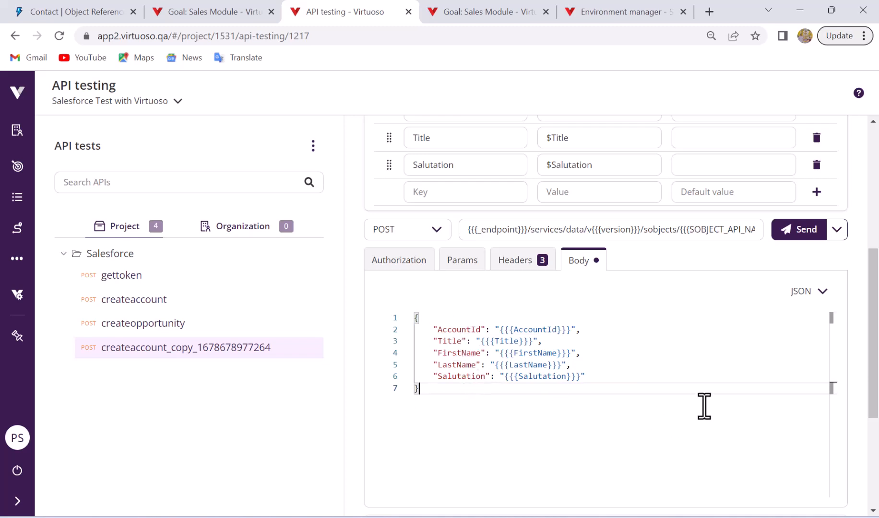
Save the createcontact API test and select it in the Salesforce folder
{"action": "left_click_drag", "start_coordinate": [875, 361], "coordinate": [877, 464]}
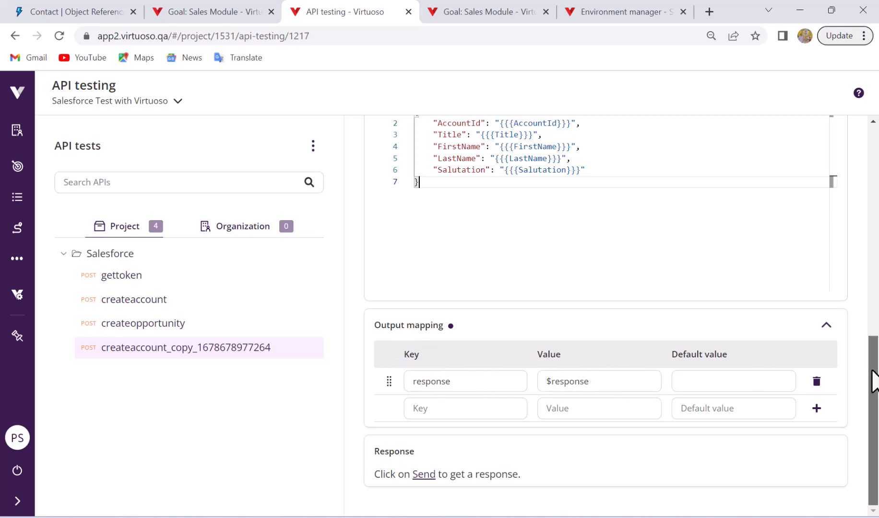
{"action": "scroll", "coordinate": [873, 379], "scroll_direction": "up", "scroll_amount": 2}
{"action": "scroll", "coordinate": [877, 281], "scroll_direction": "up", "scroll_amount": 5}
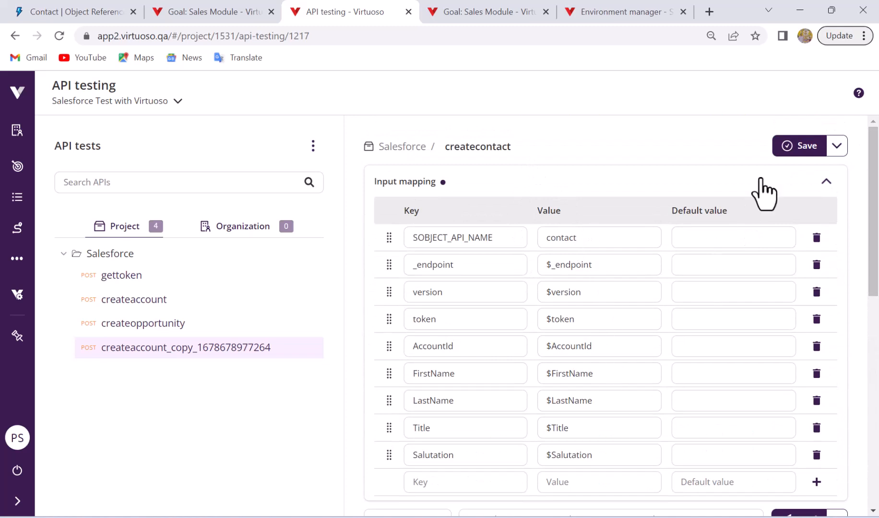
{"action": "left_click", "coordinate": [799, 145]}
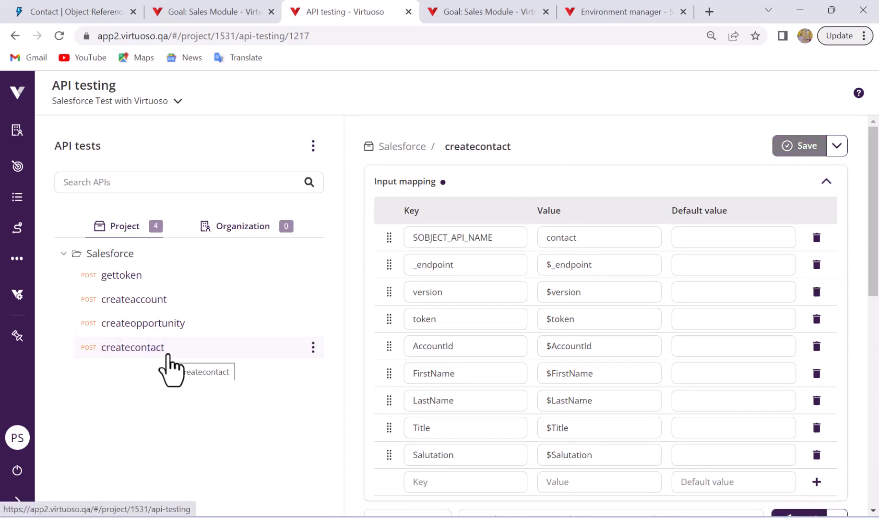
{"action": "left_click", "coordinate": [158, 349]}
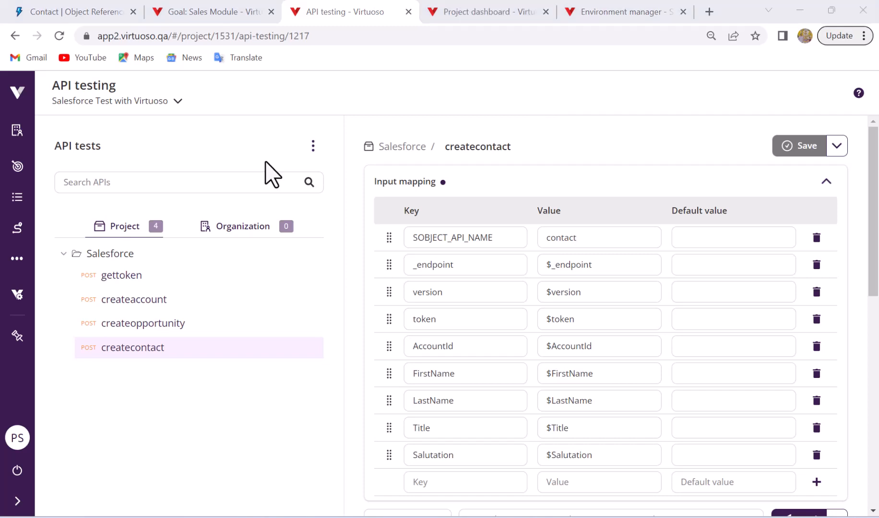
Create a new journey named "Create Contact with api call" in the Salesforce project's Sales Module goal
{"action": "left_click", "coordinate": [17, 166]}
{"action": "left_click", "coordinate": [453, 12]}
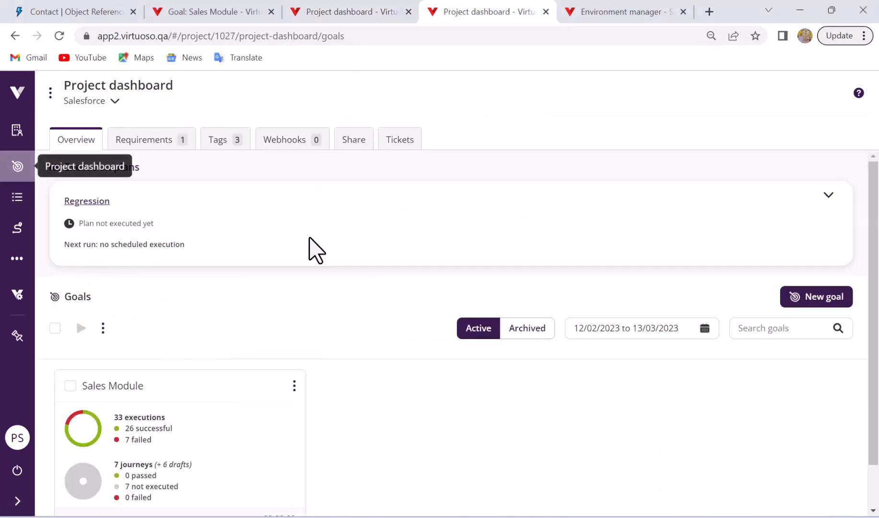
{"action": "left_click", "coordinate": [118, 393]}
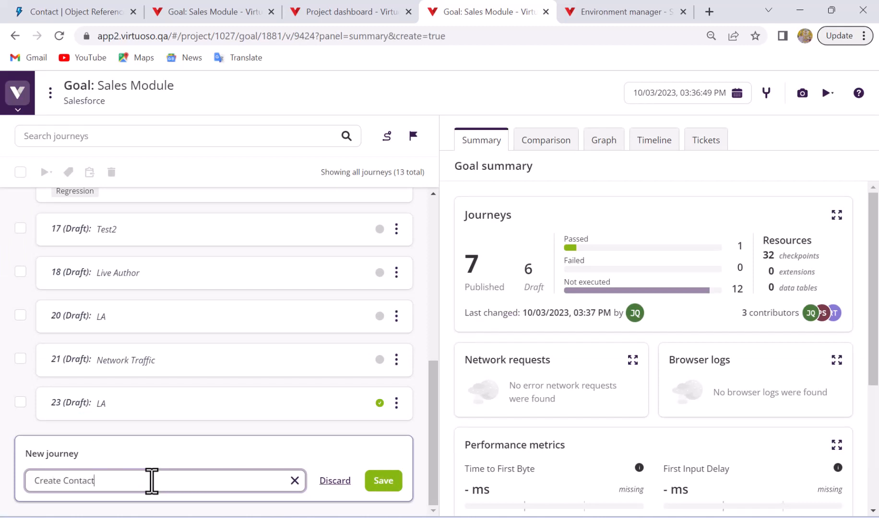
{"action": "type", "text": "with api call"}
{"action": "left_click", "coordinate": [381, 484]}
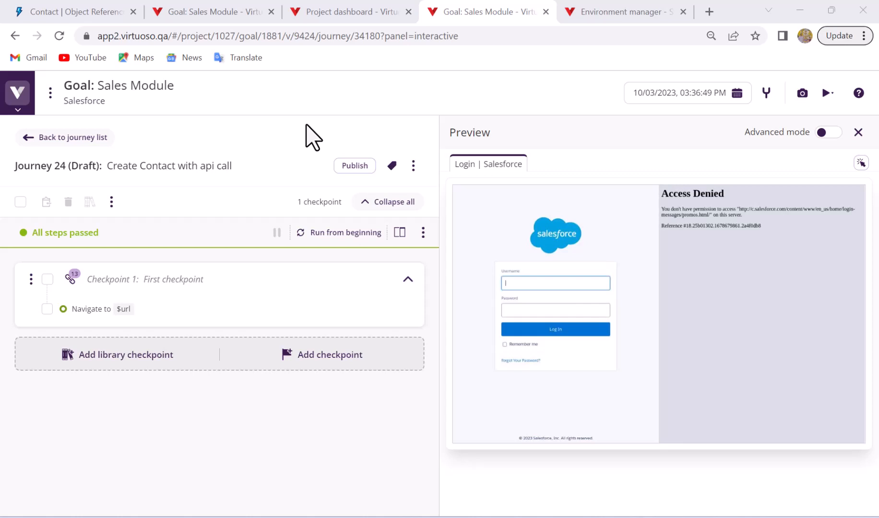
Add the Login library checkpoint to the journey after the first checkpoint
{"action": "left_click", "coordinate": [129, 358]}
{"action": "left_click", "coordinate": [178, 412]}
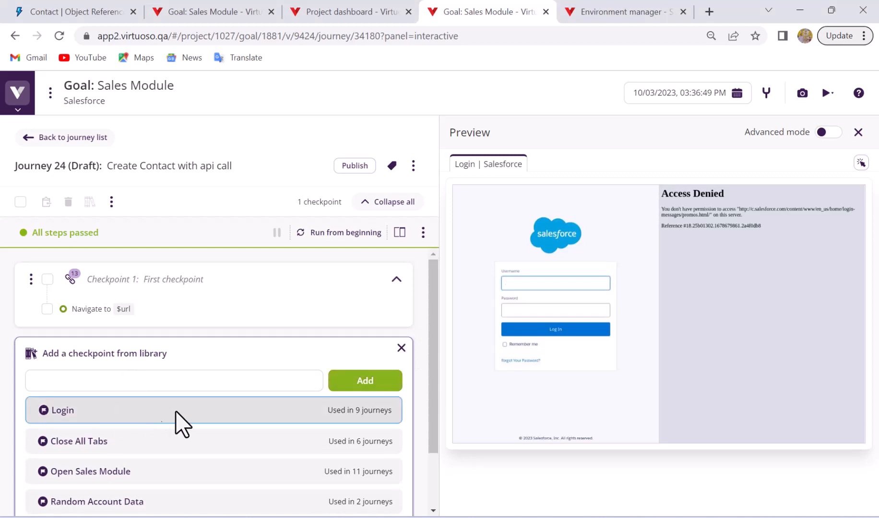
{"action": "left_click", "coordinate": [365, 384]}
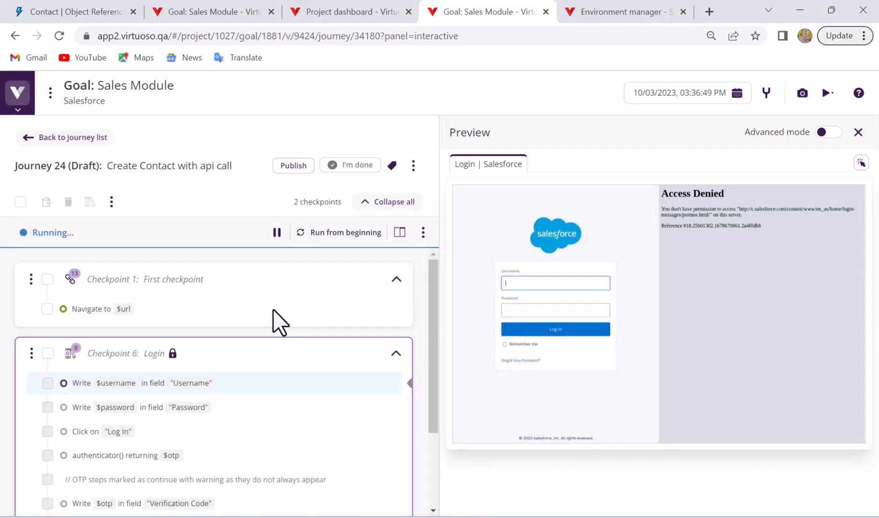
Add the Token library checkpoint after the Login checkpoint
{"action": "scroll", "coordinate": [314, 361], "scroll_direction": "down", "scroll_amount": 3}
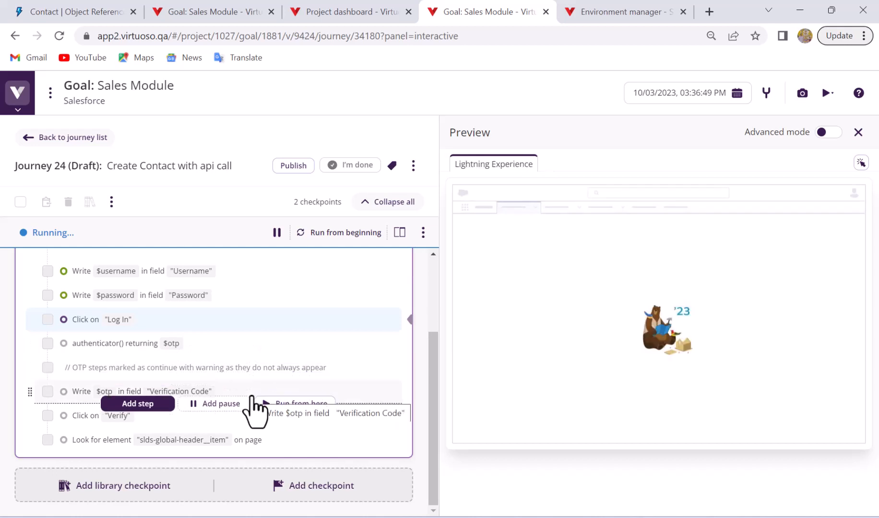
{"action": "left_click", "coordinate": [147, 500]}
{"action": "left_click", "coordinate": [141, 313]}
{"action": "type", "text": "tok"}
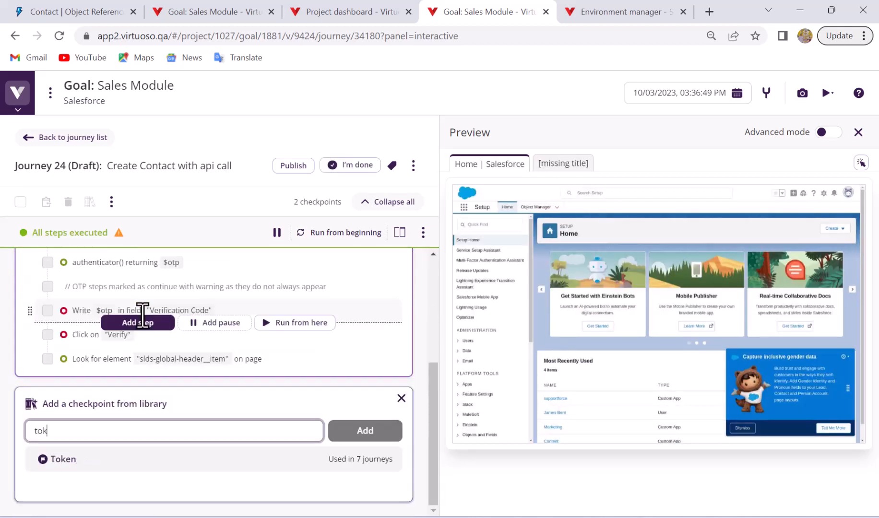
{"action": "type", "text": "en"}
{"action": "left_click", "coordinate": [372, 432]}
Add the "Create Account via API" library checkpoint after the Token checkpoint
{"action": "left_click", "coordinate": [153, 309]}
{"action": "type", "text": "account"}
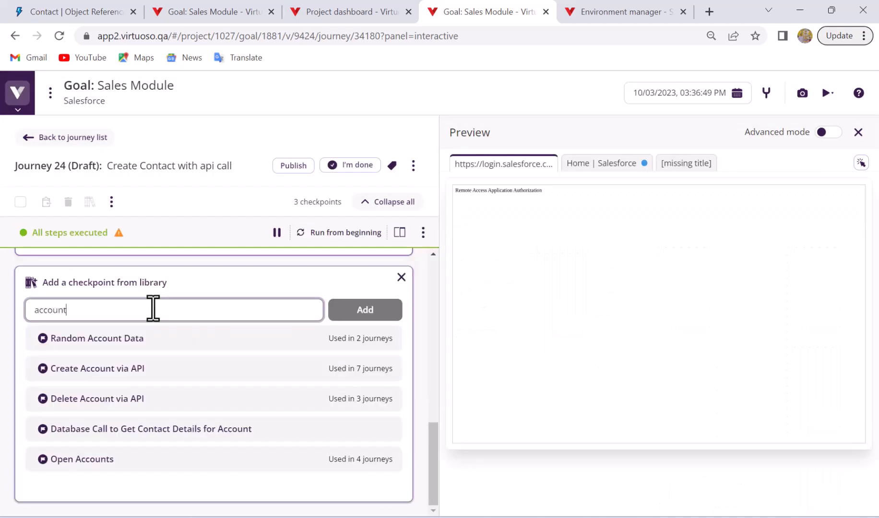
{"action": "left_click", "coordinate": [156, 374]}
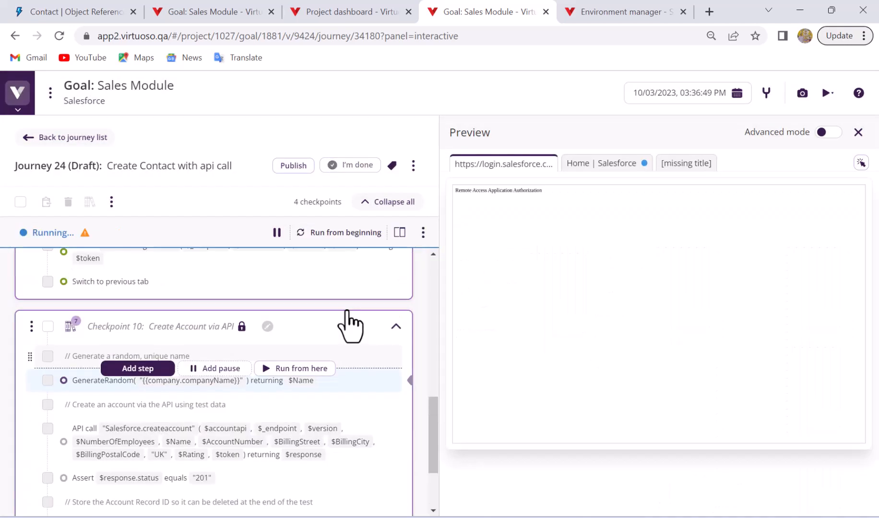
Review the journey's added checkpoints and create a new one titled "Crete contct VIA API" at the end
{"action": "scroll", "coordinate": [350, 326], "scroll_direction": "up", "scroll_amount": 5}
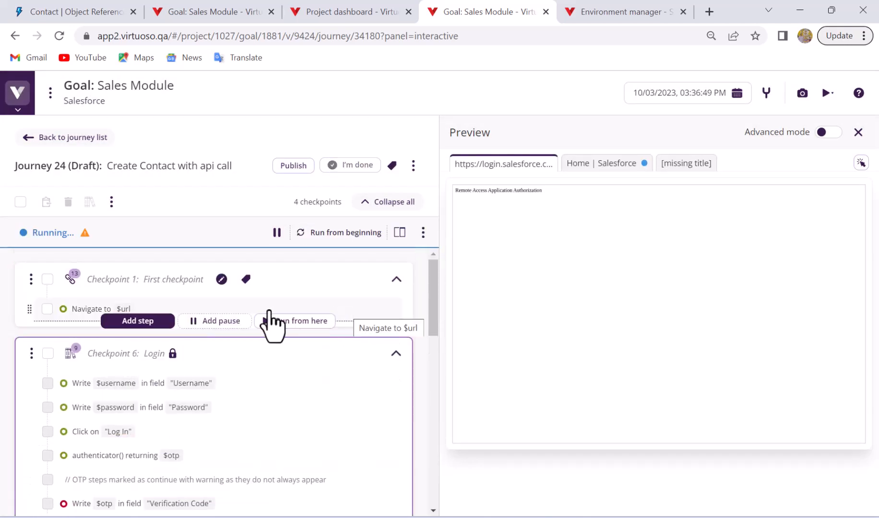
{"action": "scroll", "coordinate": [287, 392], "scroll_direction": "down", "scroll_amount": 5}
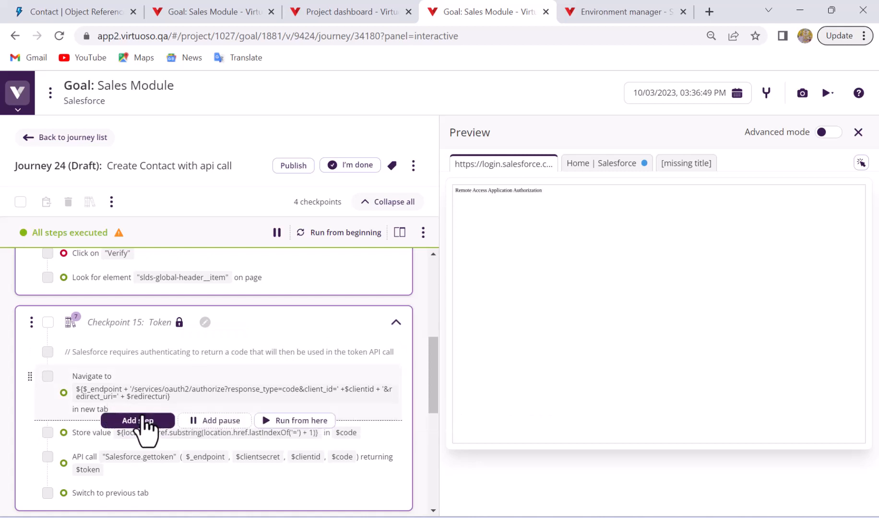
{"action": "scroll", "coordinate": [151, 467], "scroll_direction": "down", "scroll_amount": 1}
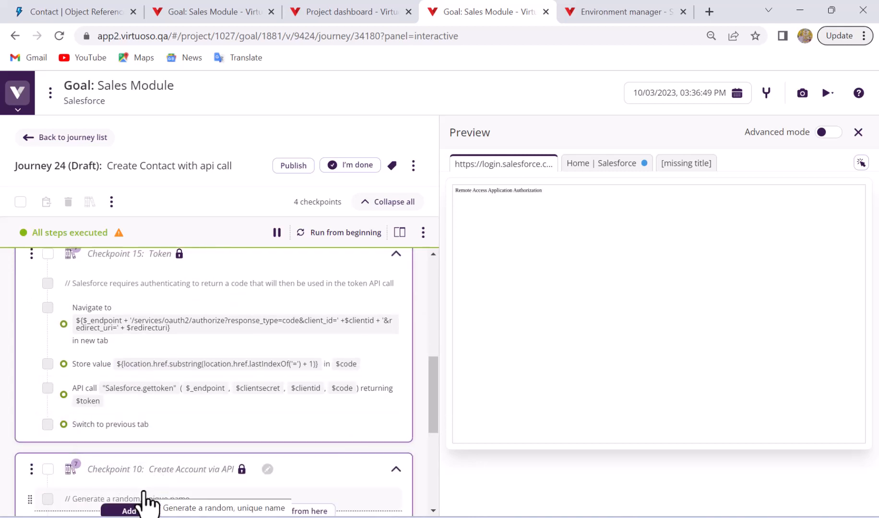
{"action": "scroll", "coordinate": [167, 467], "scroll_direction": "down", "scroll_amount": 2}
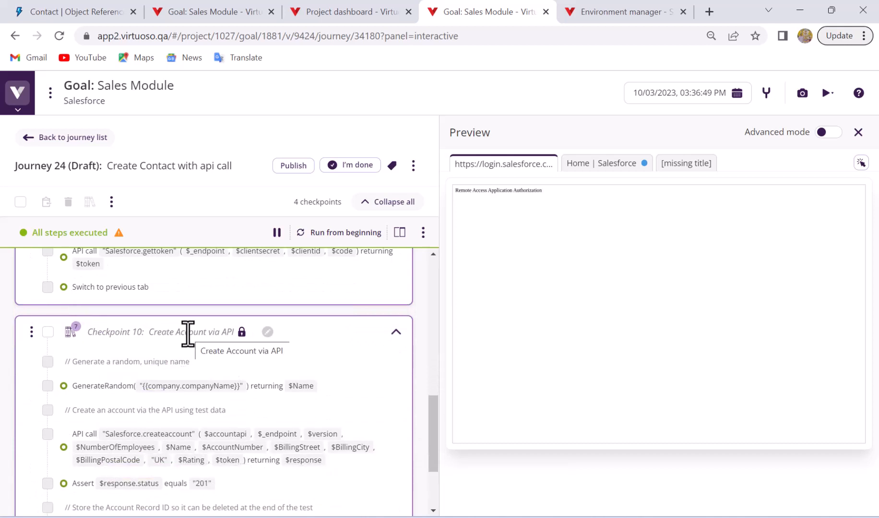
{"action": "scroll", "coordinate": [221, 384], "scroll_direction": "down", "scroll_amount": 2}
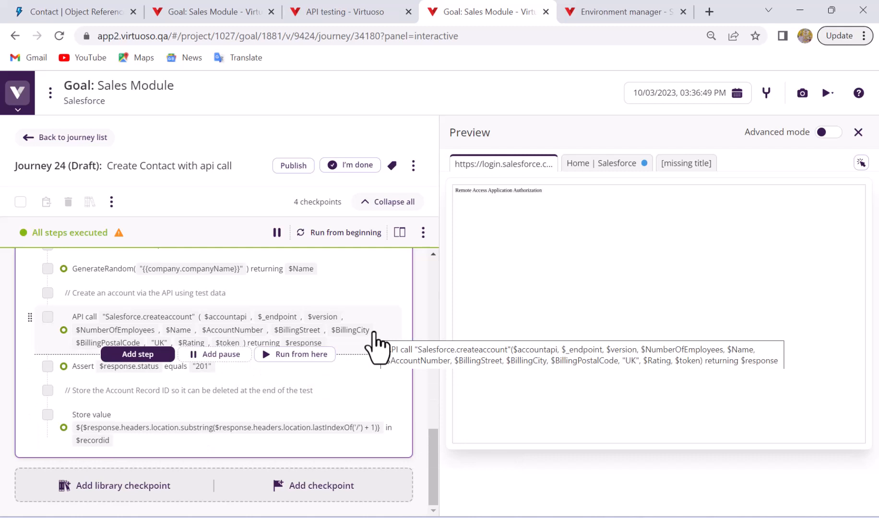
{"action": "left_click", "coordinate": [308, 486]}
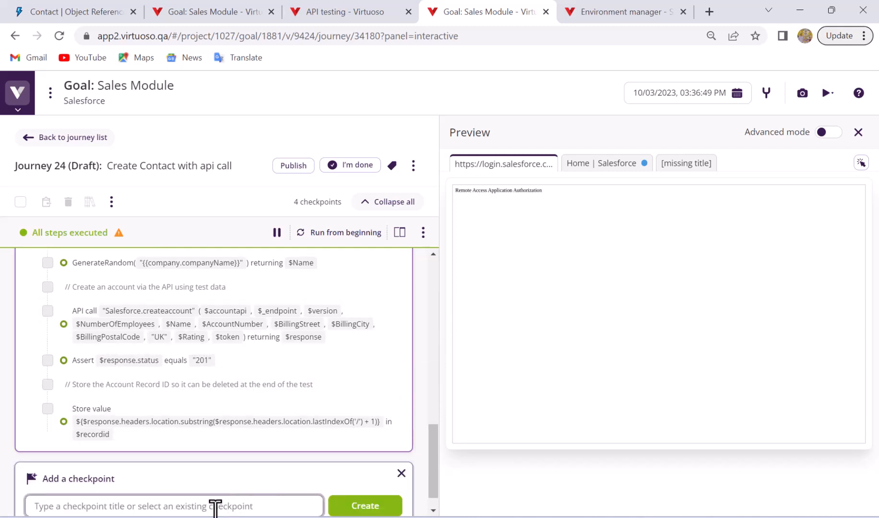
{"action": "key", "text": "Return"}
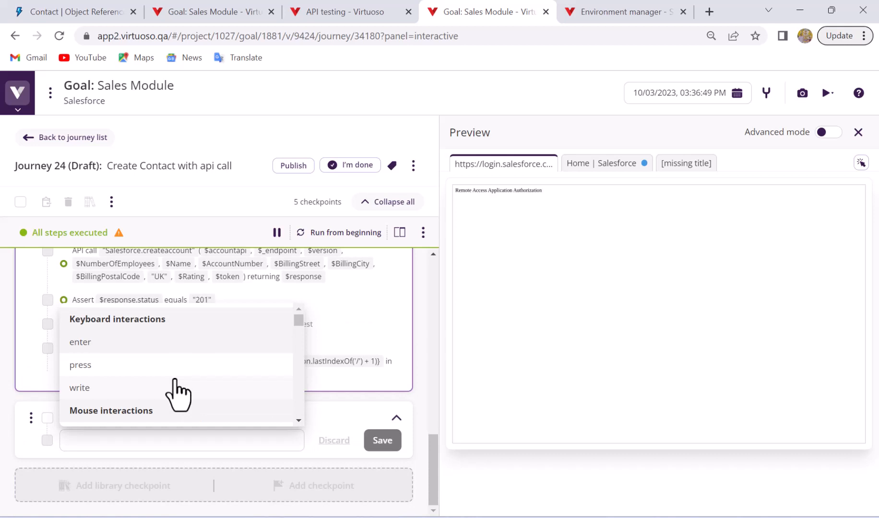
Add the step GenerateRandom("{{name.firstName}}") returning $FirstName to the new contact checkpoint
{"action": "left_click", "coordinate": [172, 441]}
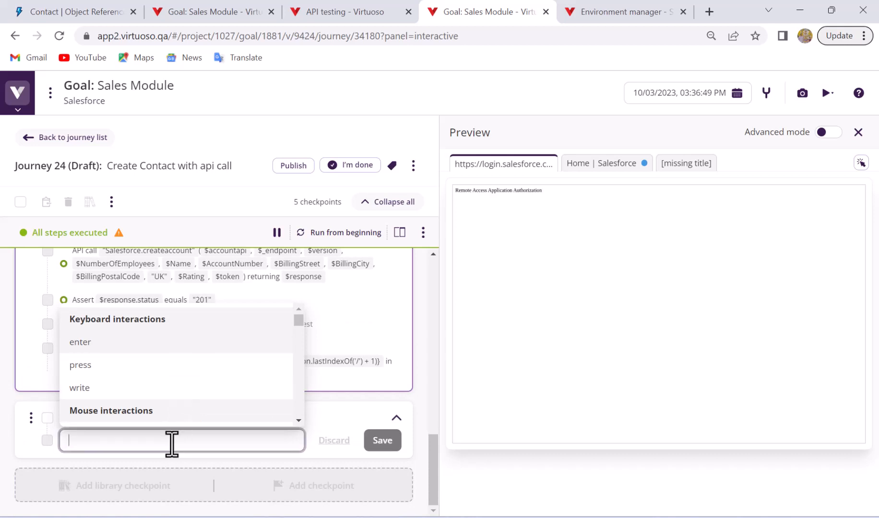
{"action": "type", "text": "genw"}
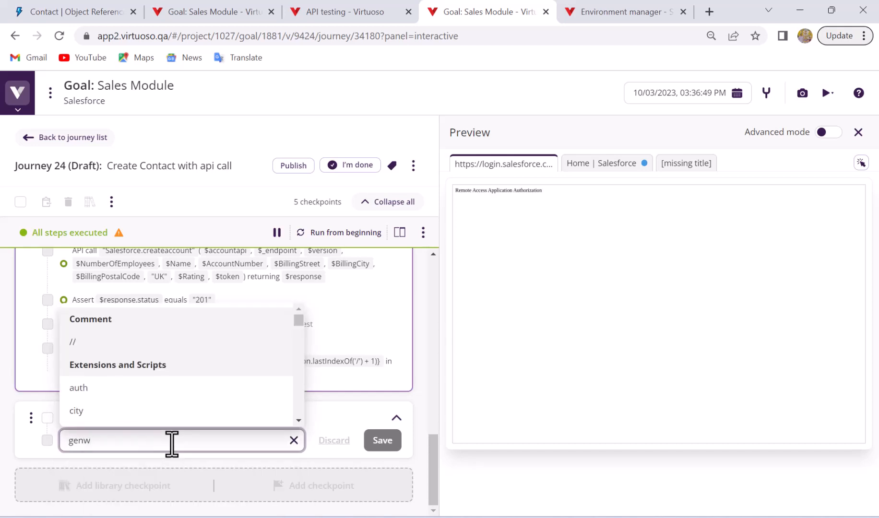
{"action": "key", "text": "BackSpace"}
{"action": "key", "text": "BackSpace"}
{"action": "left_click", "coordinate": [113, 410]}
{"action": "type", "text": "(\"{{name.firstName}}\") returning $FirstName"}
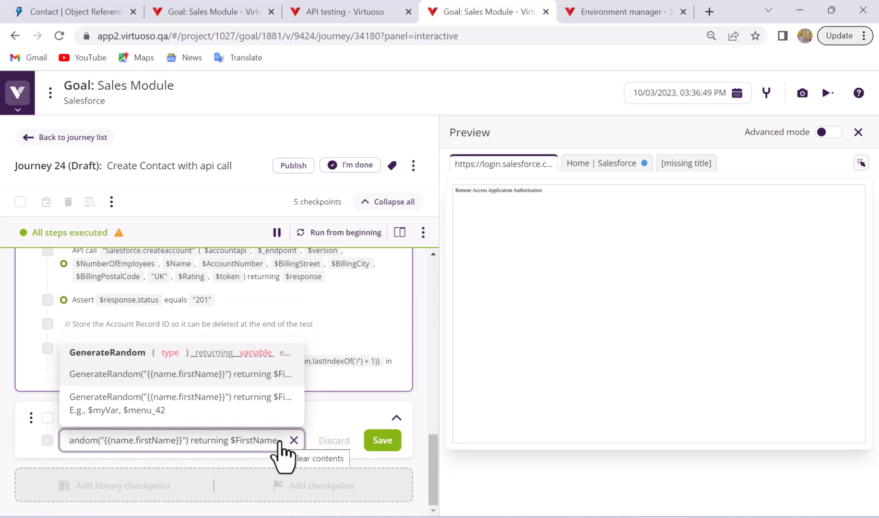
{"action": "left_click_drag", "start_coordinate": [277, 441], "coordinate": [230, 446]}
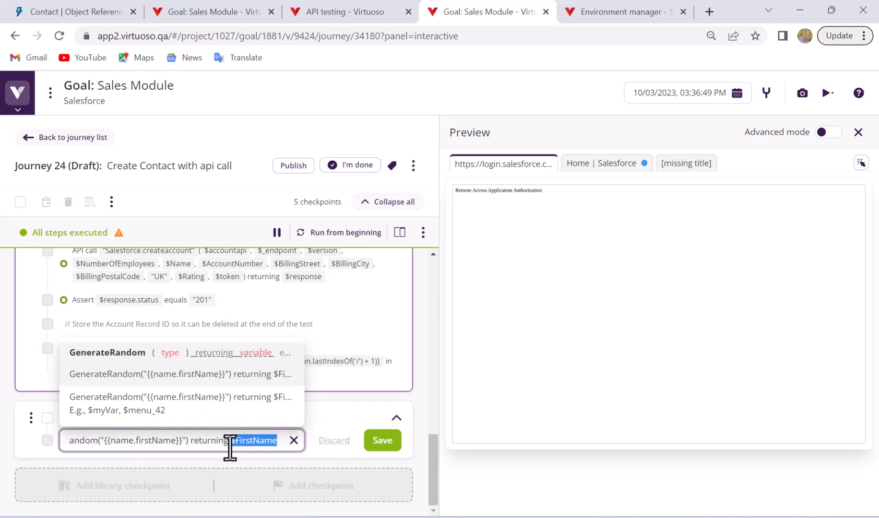
{"action": "left_click", "coordinate": [380, 443]}
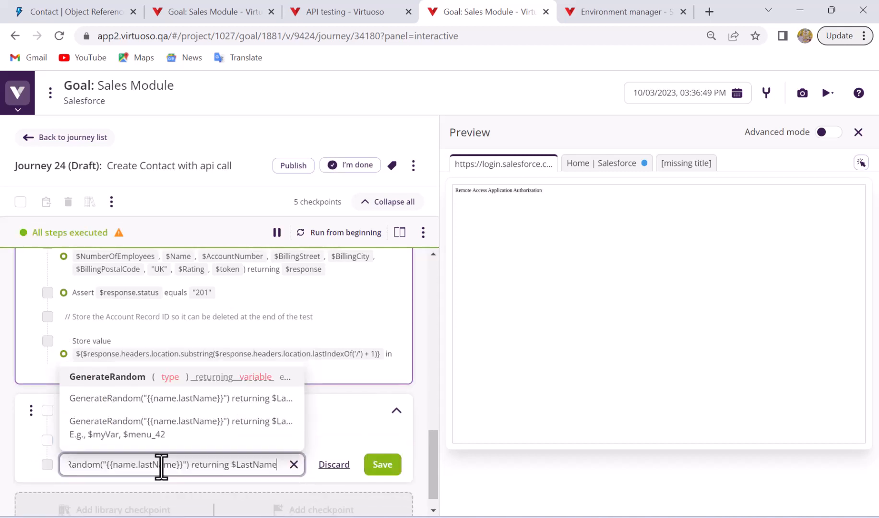
Add the steps GenerateRandom("{{name.lastName}}") returning $LastName and GenerateRandom("{{name.jobTitle}}") returning $Title to the contact checkpoint
{"action": "key", "text": "Return"}
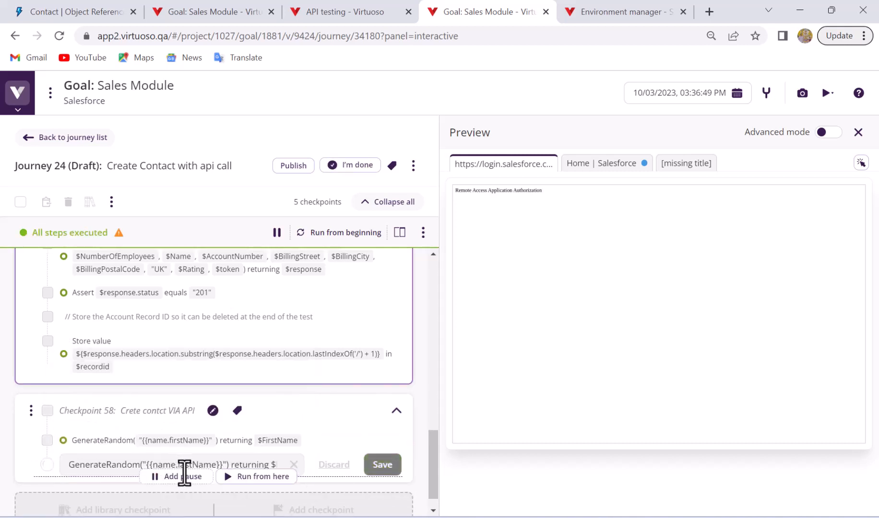
{"action": "type", "text": "GenerateRandom(\"{{name.jobTitle}}\") returning $Title"}
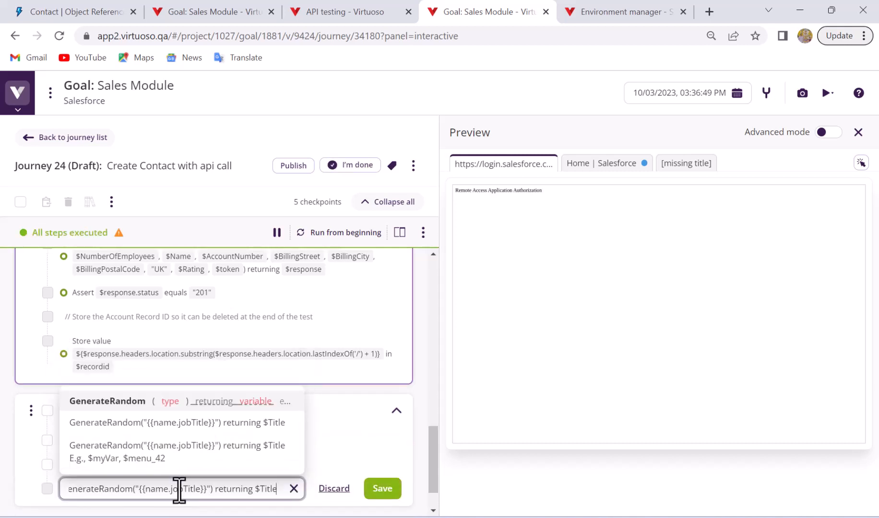
{"action": "key", "text": "Return"}
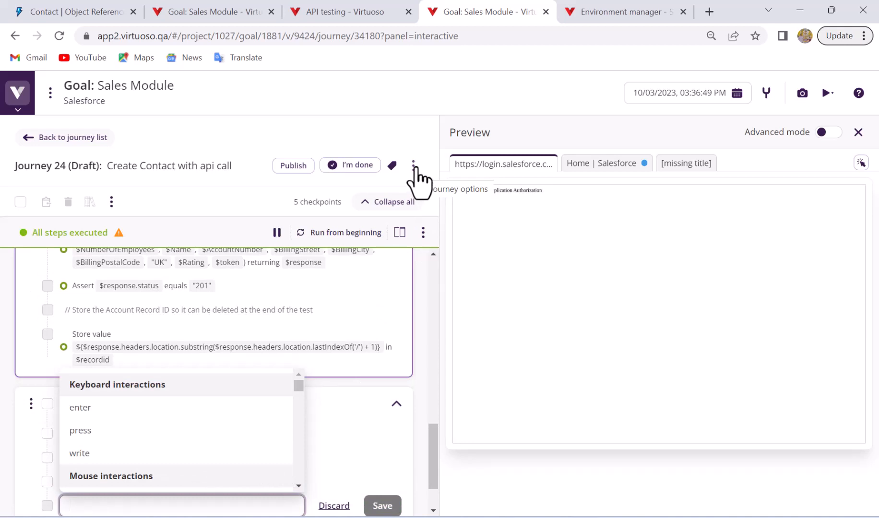
Review the attributes of the journey's Accounts data table, including Salutation and Department, and close it
{"action": "left_click", "coordinate": [414, 165]}
{"action": "left_click", "coordinate": [456, 253]}
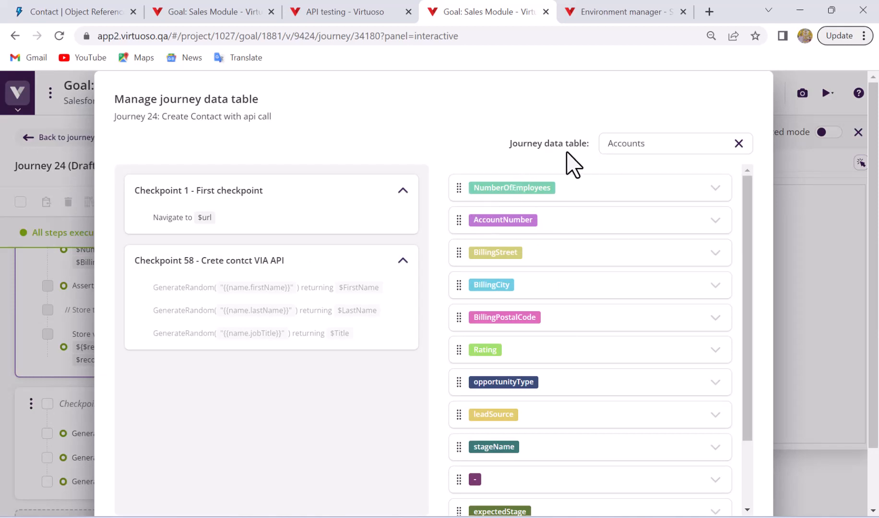
{"action": "scroll", "coordinate": [566, 276], "scroll_direction": "down", "scroll_amount": 1}
{"action": "scroll", "coordinate": [568, 276], "scroll_direction": "down", "scroll_amount": 1}
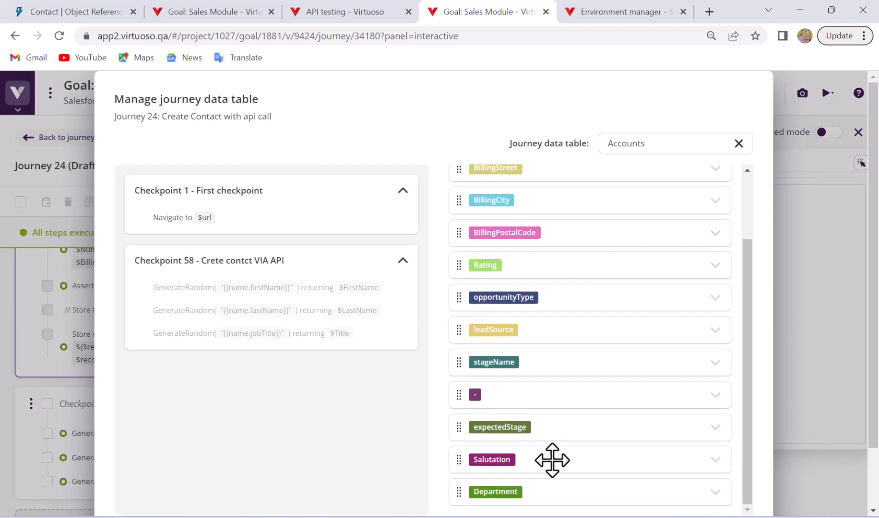
{"action": "scroll", "coordinate": [771, 283], "scroll_direction": "down", "scroll_amount": 2}
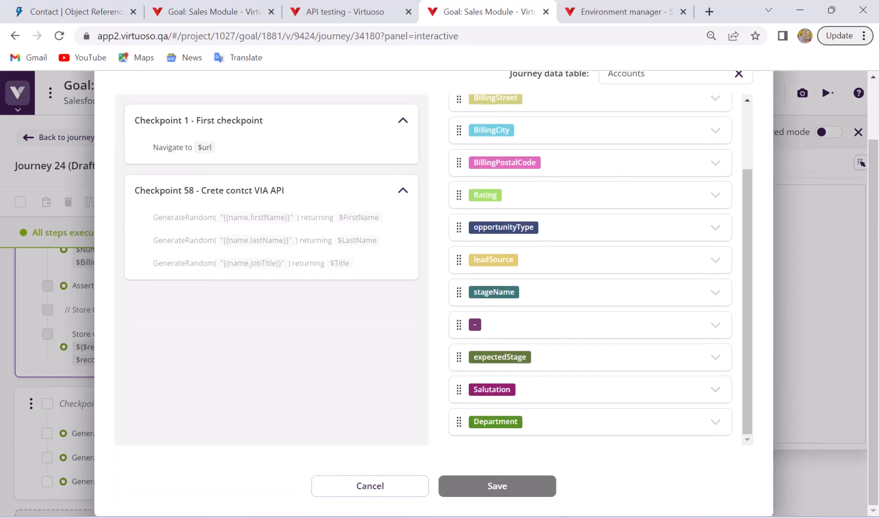
{"action": "left_click", "coordinate": [528, 484]}
Add the step api call "Salesforce.createcontact"() returning $response at the end of the contact checkpoint
{"action": "mouse_move", "coordinate": [202, 472]}
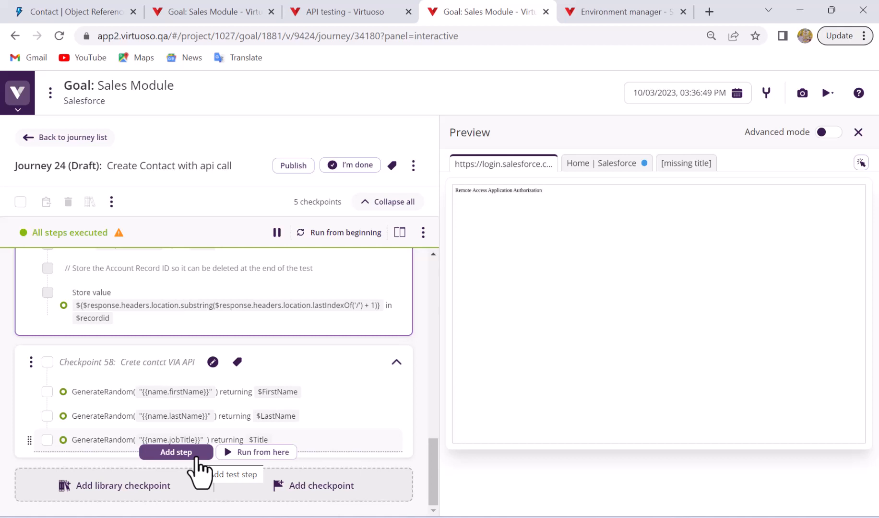
{"action": "left_click", "coordinate": [195, 454]}
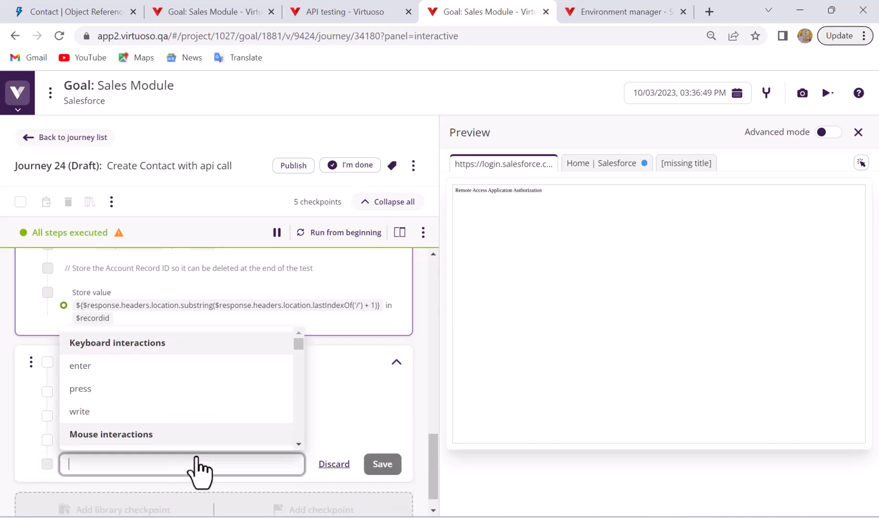
{"action": "type", "text": "api"}
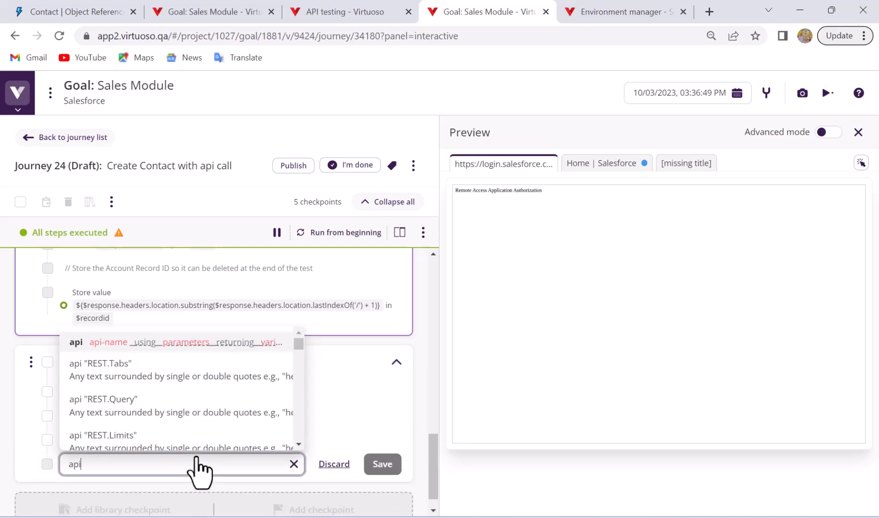
{"action": "type", "text": " call"}
{"action": "type", "text": " :"}
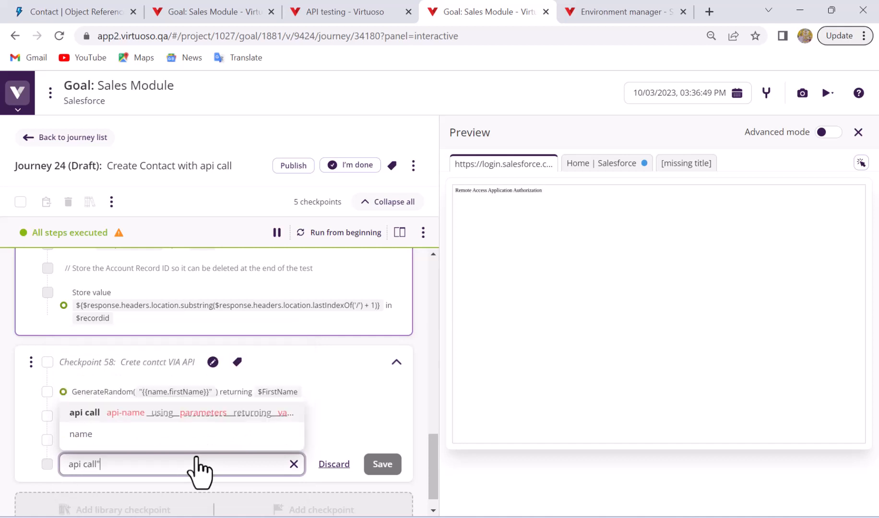
{"action": "key", "text": "BackSpace"}
{"action": "type", "text": "\"Salesforce"}
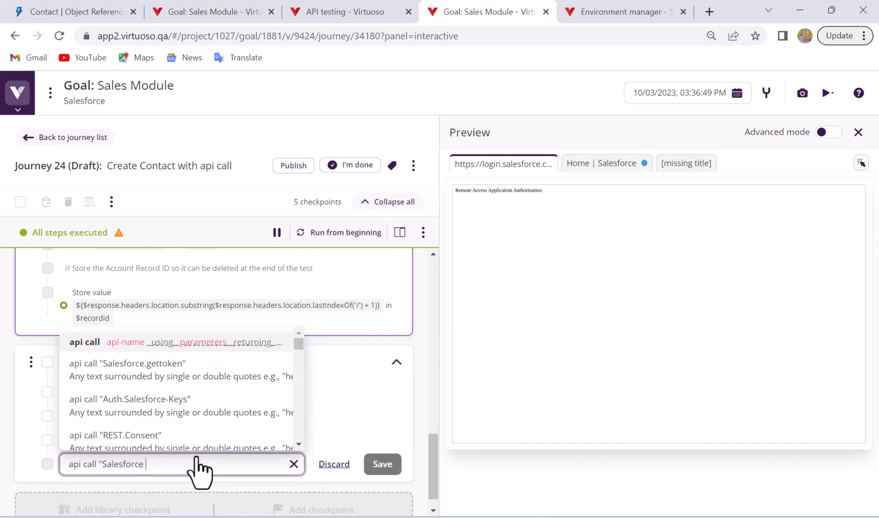
{"action": "type", "text": ".createcontact\""}
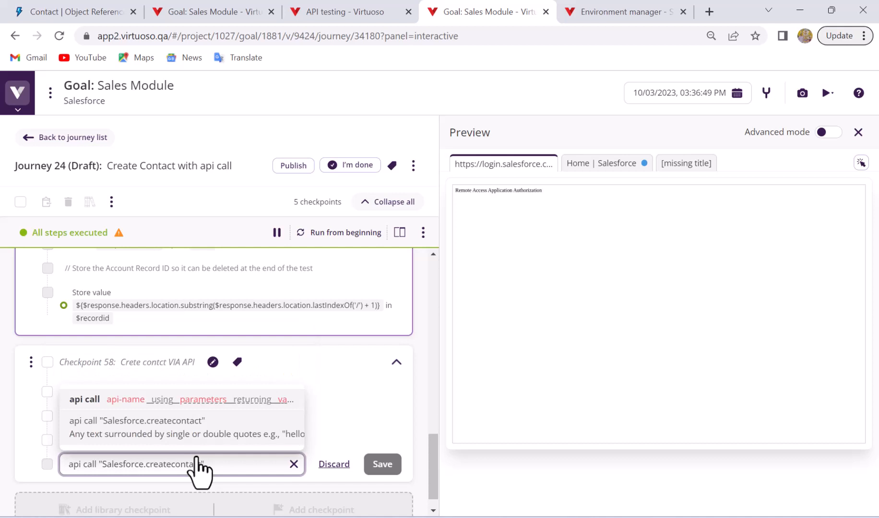
{"action": "type", "text": "() "}
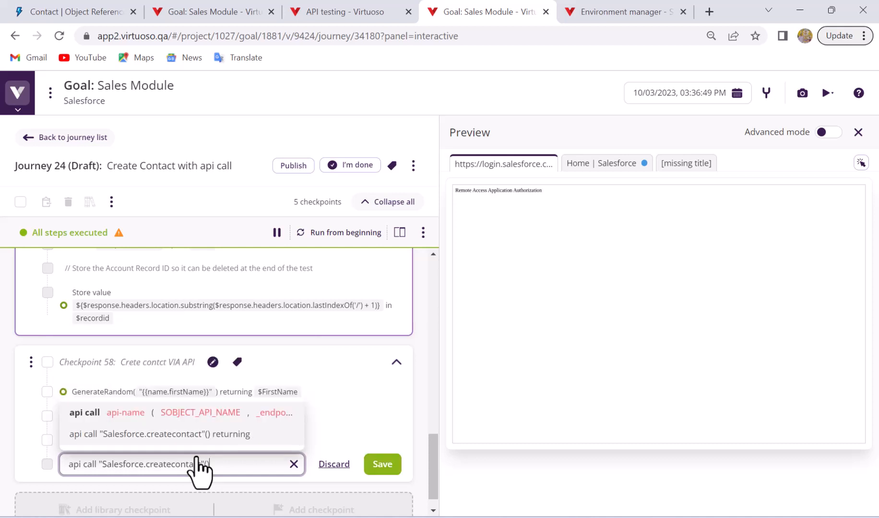
{"action": "type", "text": "returning"}
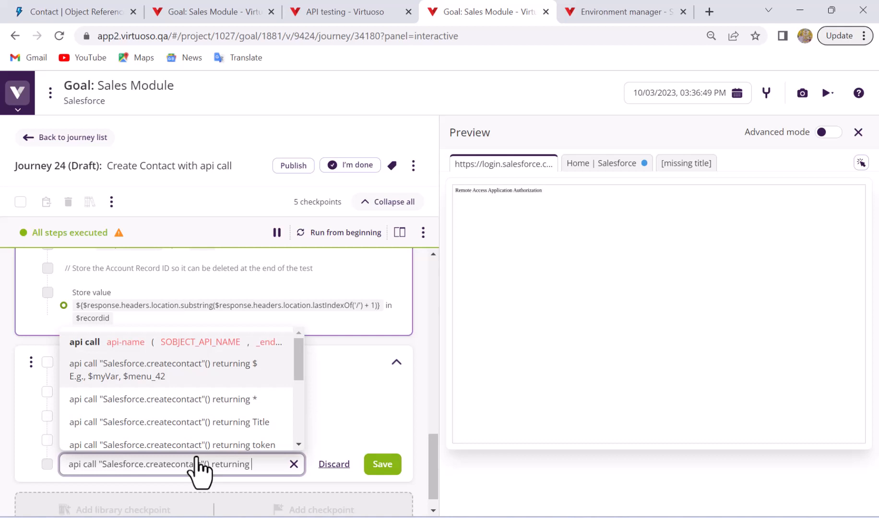
{"action": "type", "text": " $re"}
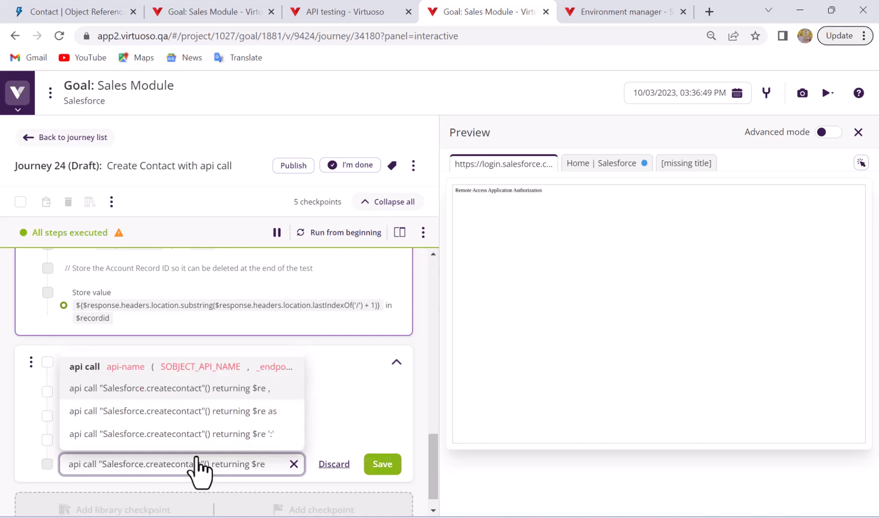
{"action": "type", "text": "sponse"}
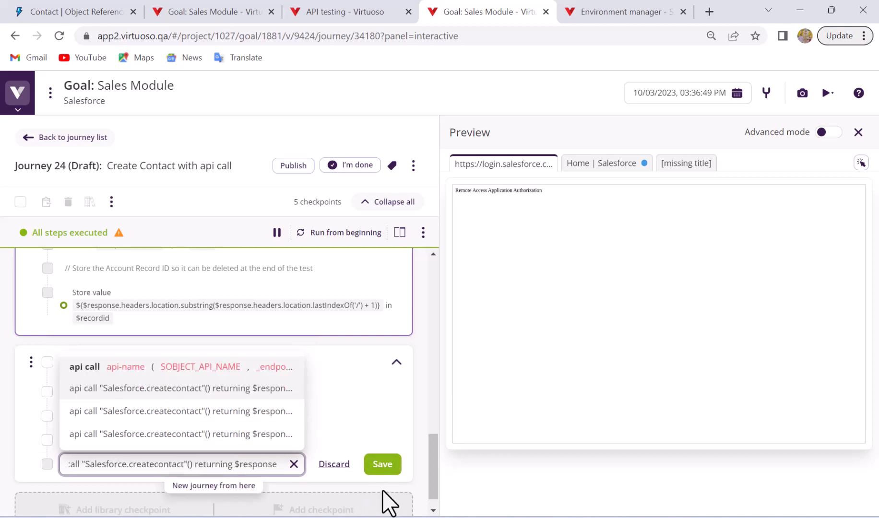
{"action": "left_click", "coordinate": [385, 470]}
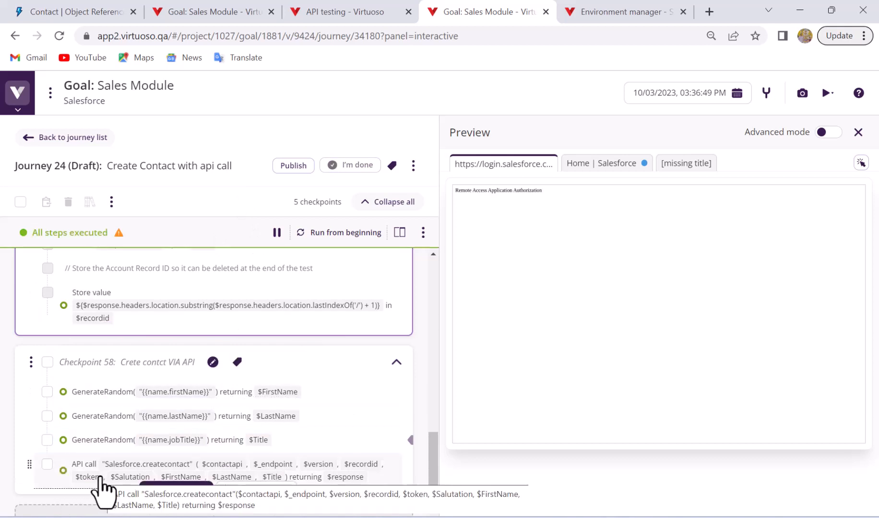
Examine the createcontact API call's side effects, including its variable values, request status and response
{"action": "left_click", "coordinate": [100, 477]}
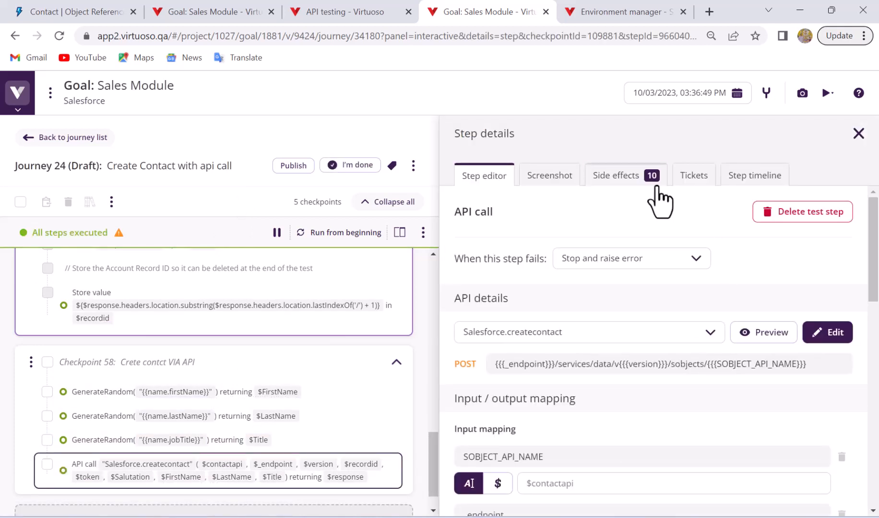
{"action": "left_click", "coordinate": [646, 195]}
{"action": "scroll", "coordinate": [650, 336], "scroll_direction": "down", "scroll_amount": 2}
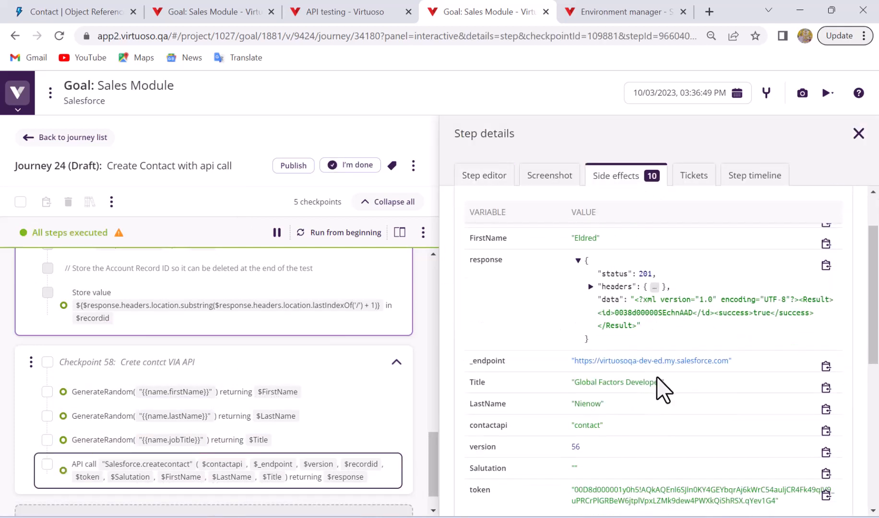
{"action": "scroll", "coordinate": [654, 366], "scroll_direction": "down", "scroll_amount": 6}
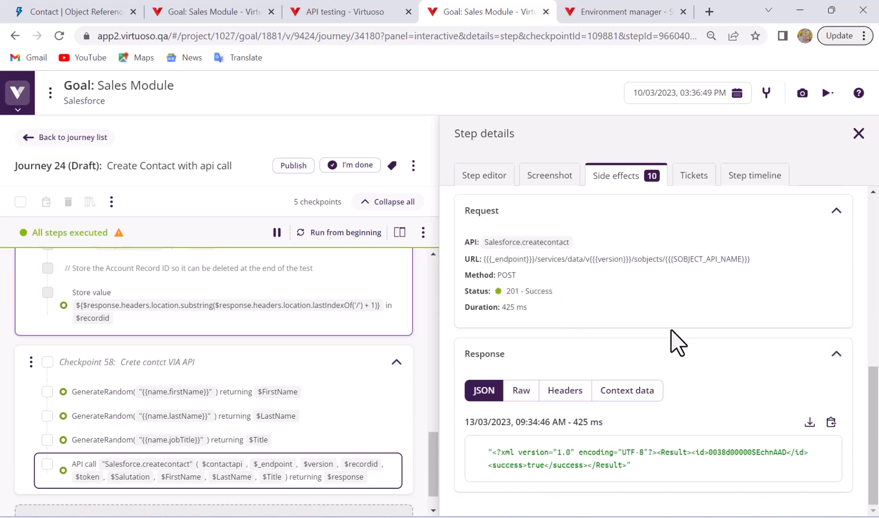
{"action": "scroll", "coordinate": [611, 357], "scroll_direction": "up", "scroll_amount": 1}
{"action": "scroll", "coordinate": [611, 357], "scroll_direction": "down", "scroll_amount": 1}
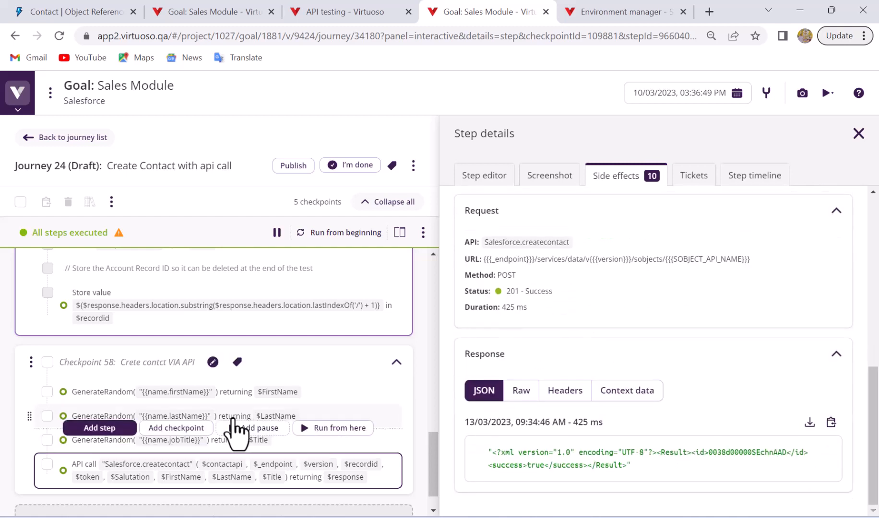
Add the step Assert $response.status equals "201" after the createcontact API call
{"action": "left_click", "coordinate": [192, 494]}
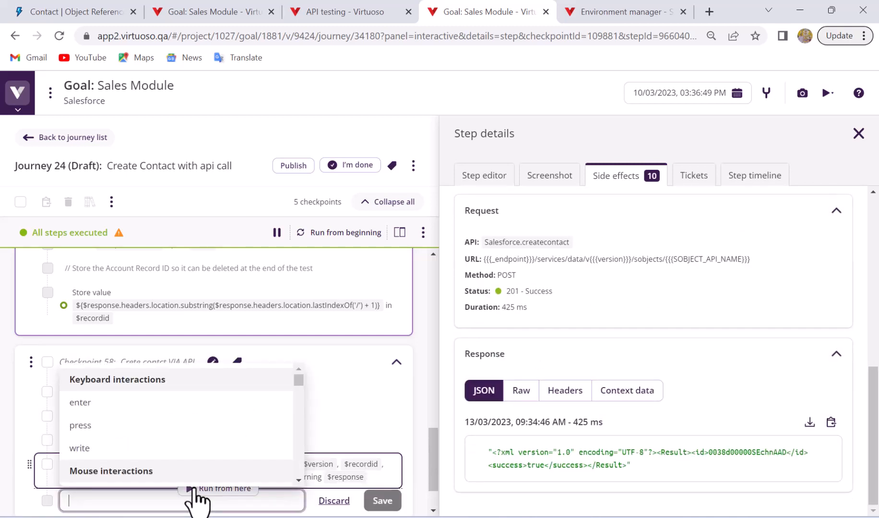
{"action": "type", "text": "asser"}
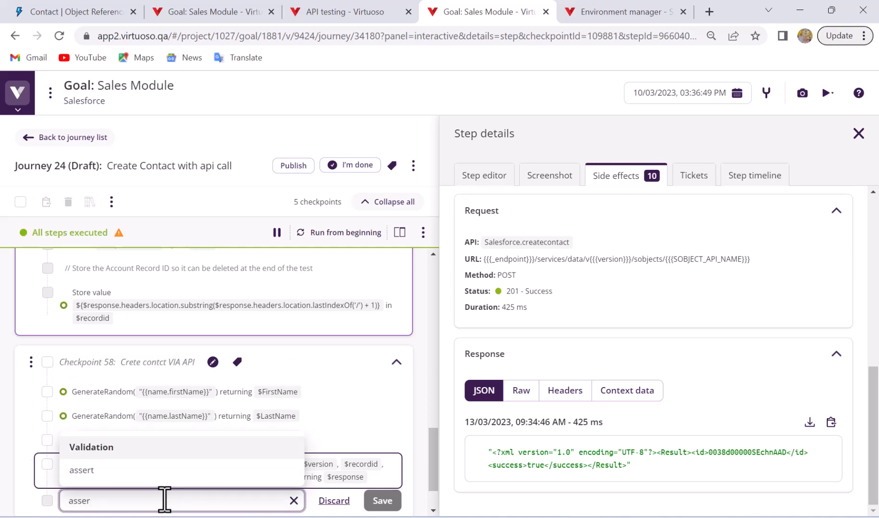
{"action": "type", "text": "Assert $response.status equals \"201\""}
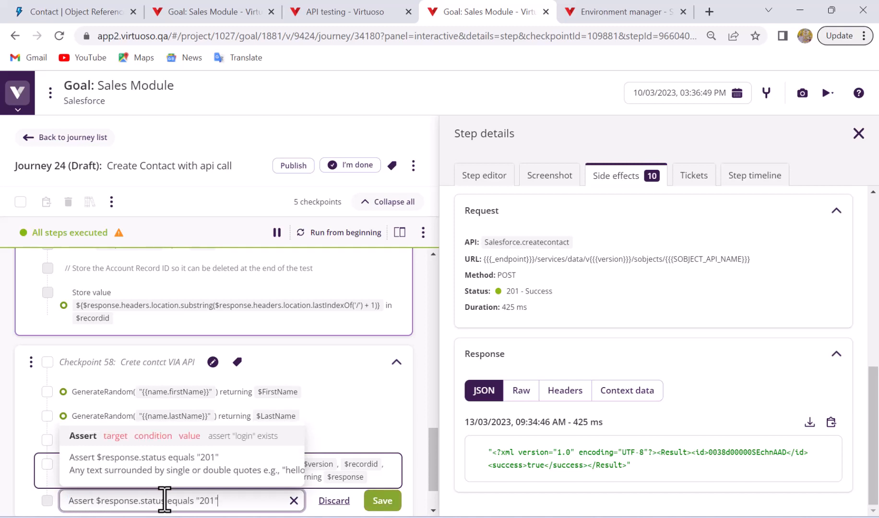
{"action": "left_click", "coordinate": [383, 501]}
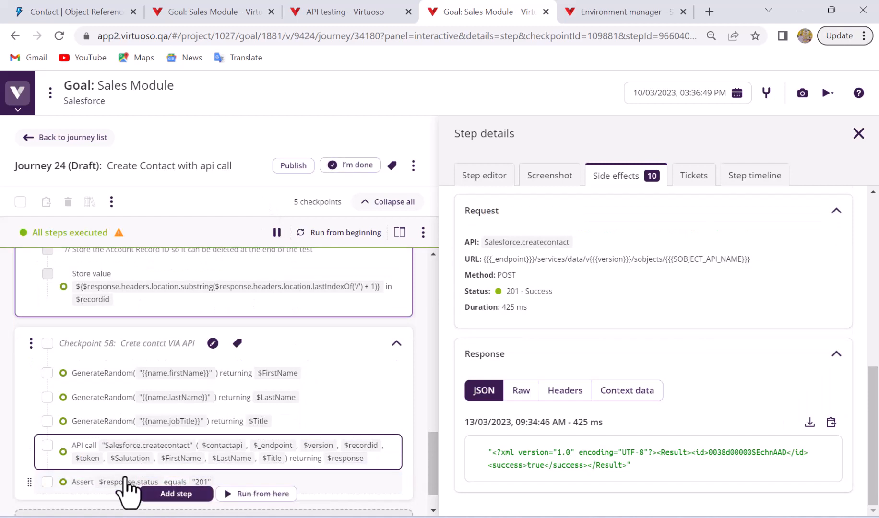
Compare the contact in the live Salesforce preview with the value the first-name step generated, and return to the preview
{"action": "left_click", "coordinate": [102, 483]}
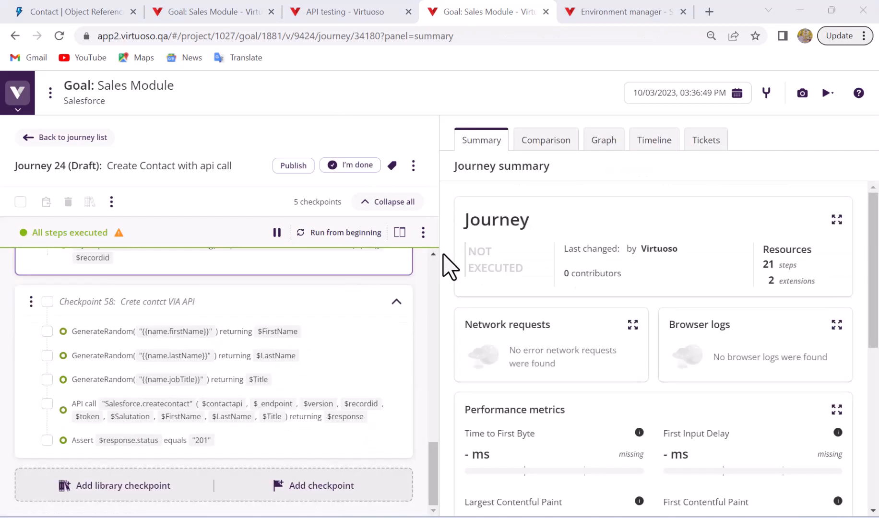
{"action": "left_click", "coordinate": [401, 233]}
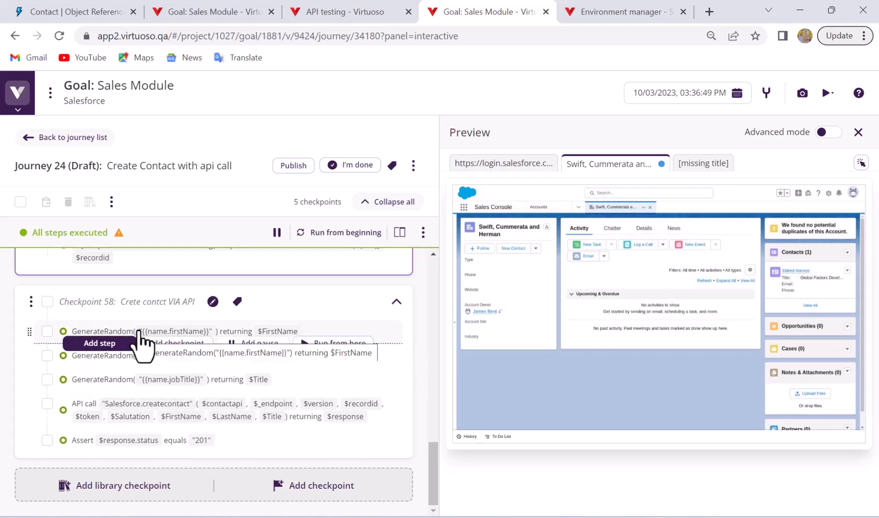
{"action": "left_click", "coordinate": [139, 336]}
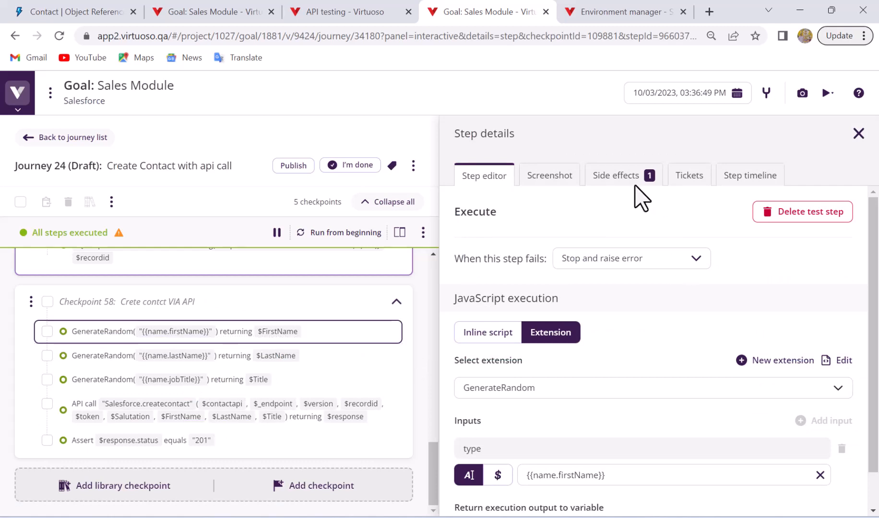
{"action": "left_click", "coordinate": [624, 191]}
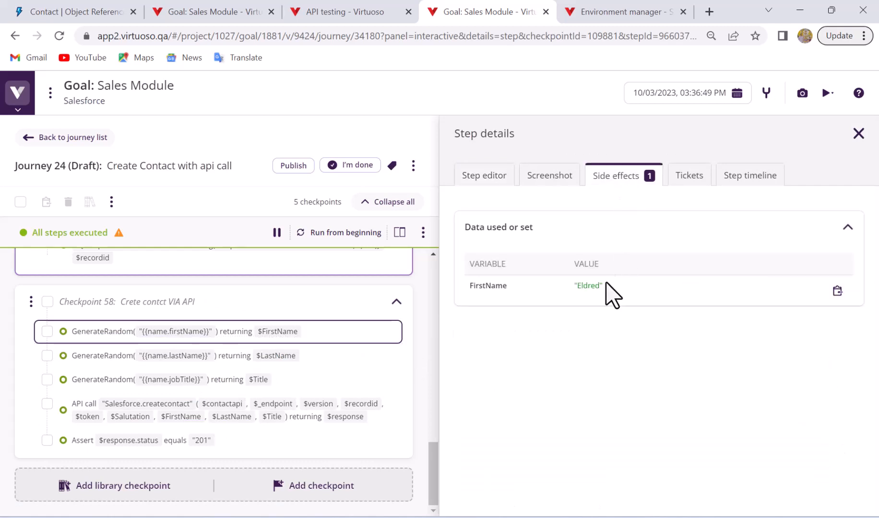
{"action": "left_click", "coordinate": [400, 234]}
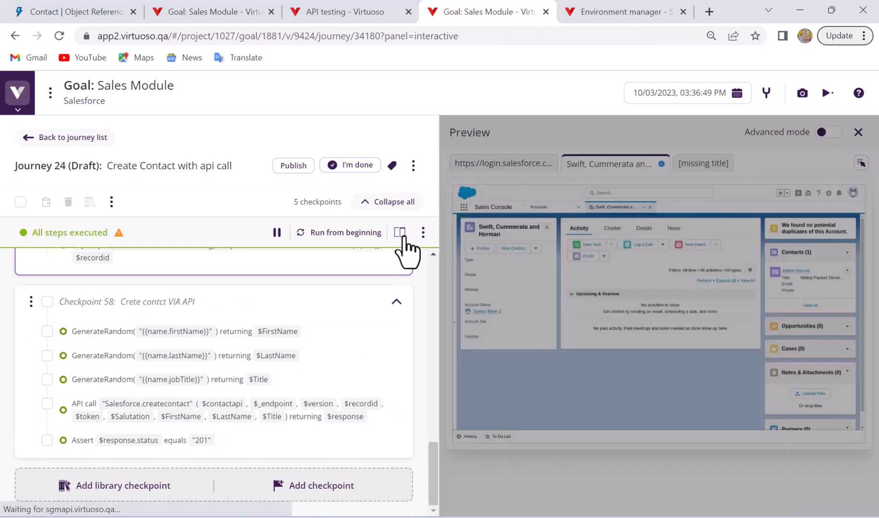